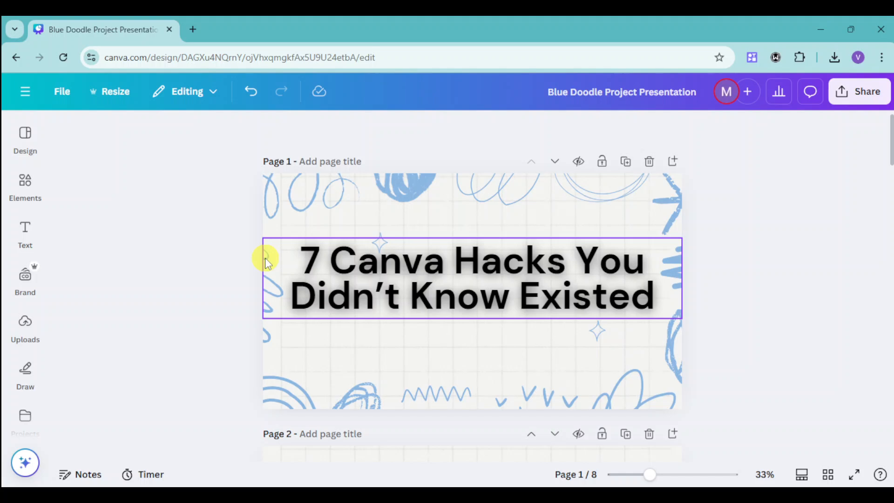
Complete the heading on page 2 so it reads "Hack #1: Remove Video Background"
scroll(789, 247, "down", 5)
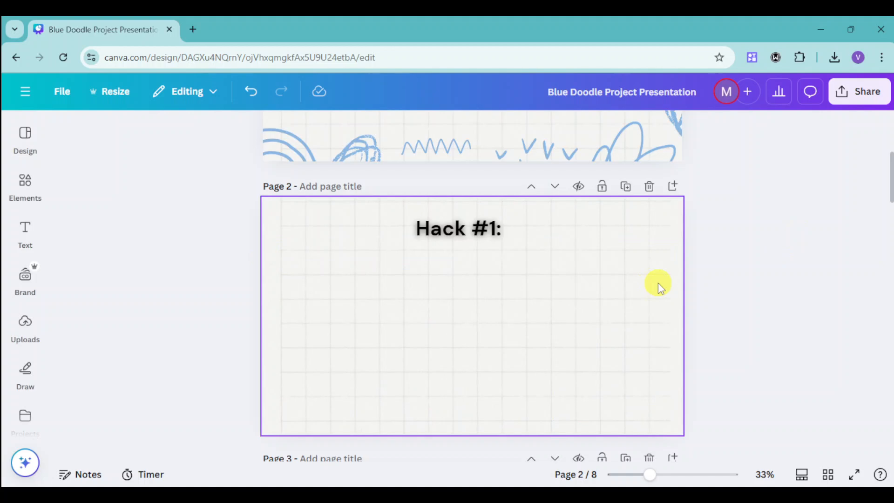
left_click(499, 229)
left_click(500, 231)
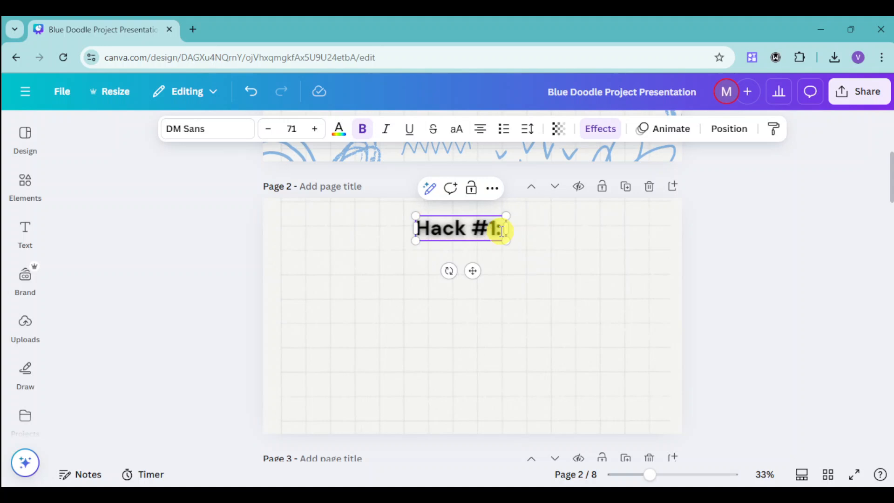
type("Remove ")
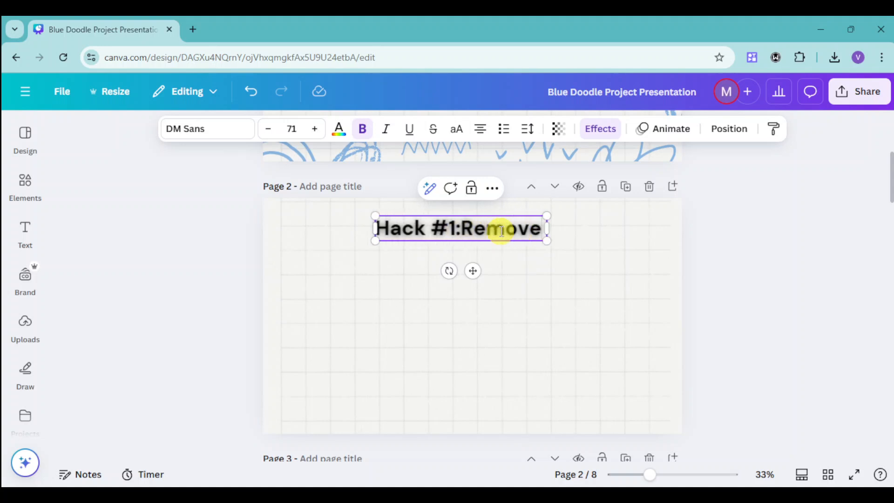
type("Video ")
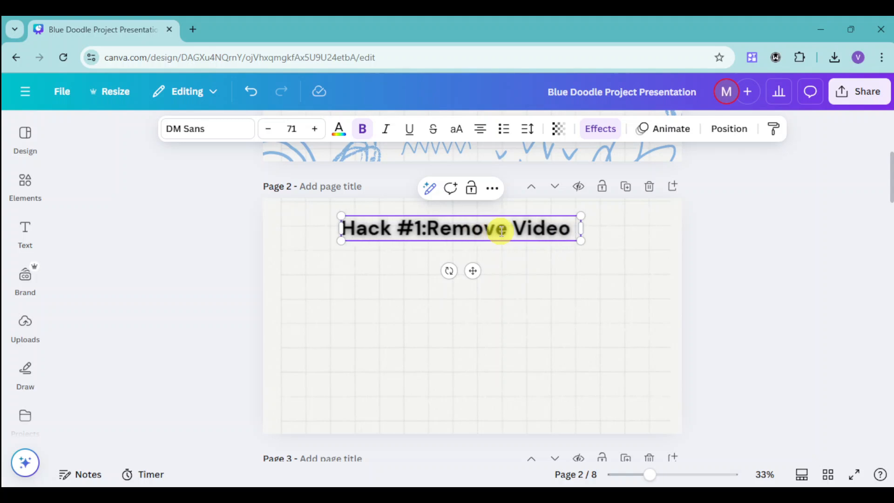
type("Background")
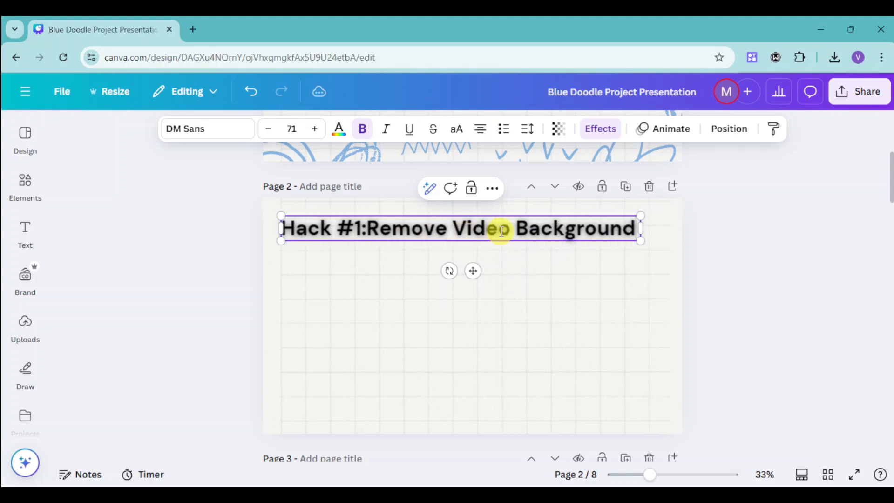
left_click(369, 233)
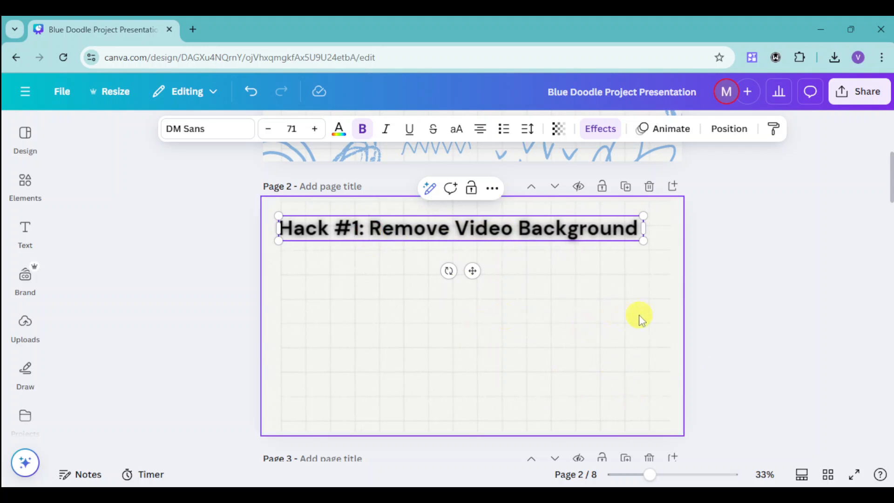
left_click(805, 333)
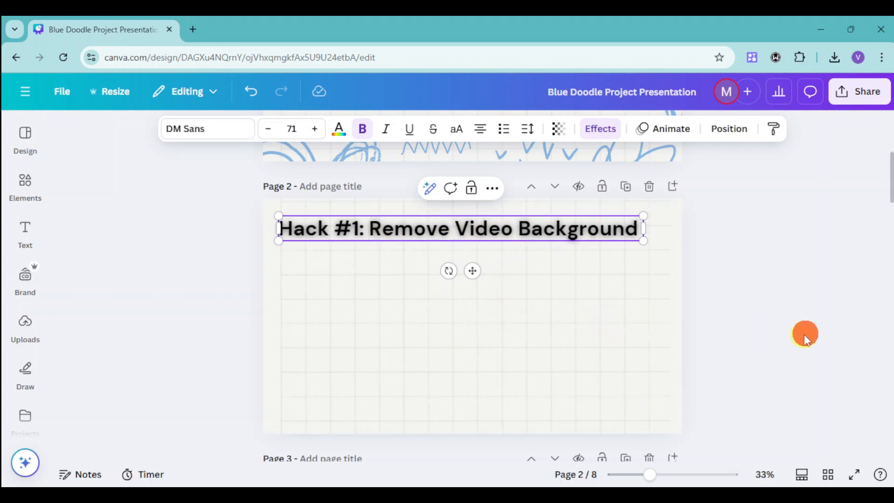
Search the elements library for "cat" and narrow the results to videos
left_click(38, 196)
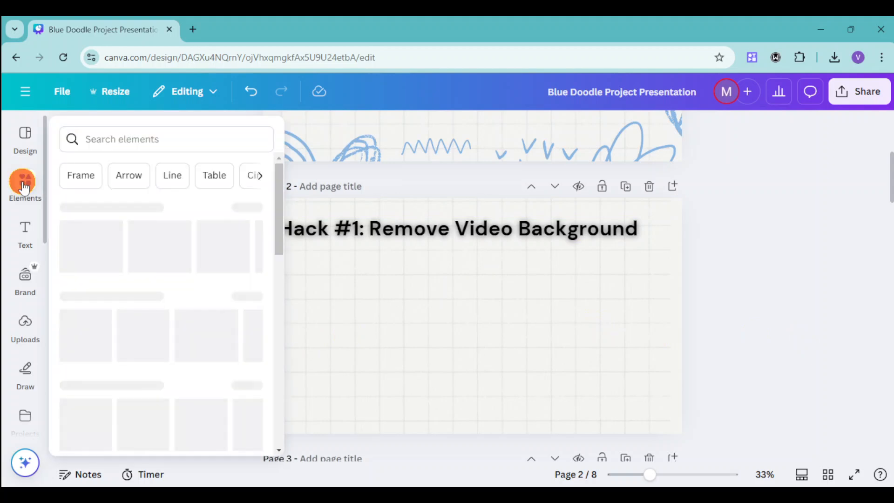
left_click(146, 134)
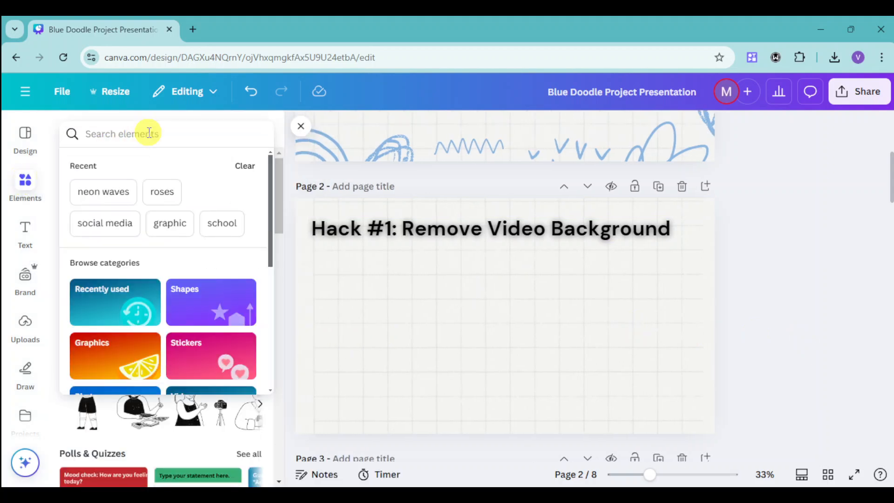
type("cat")
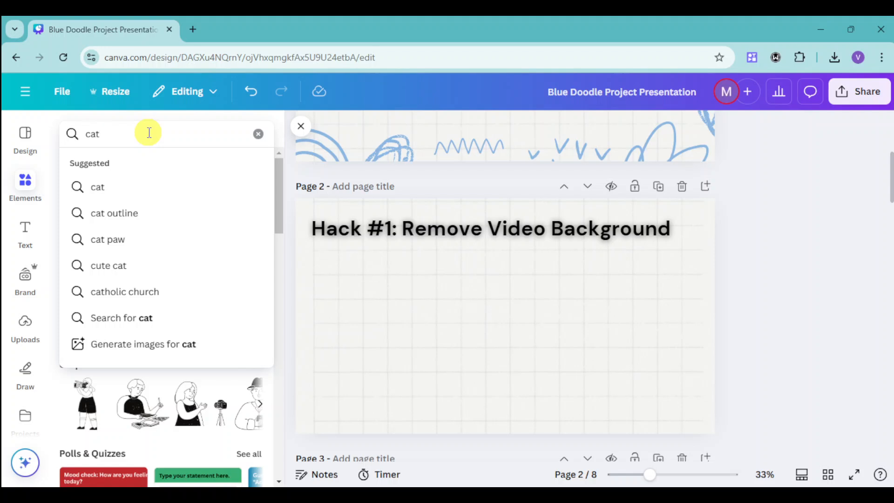
key("Return")
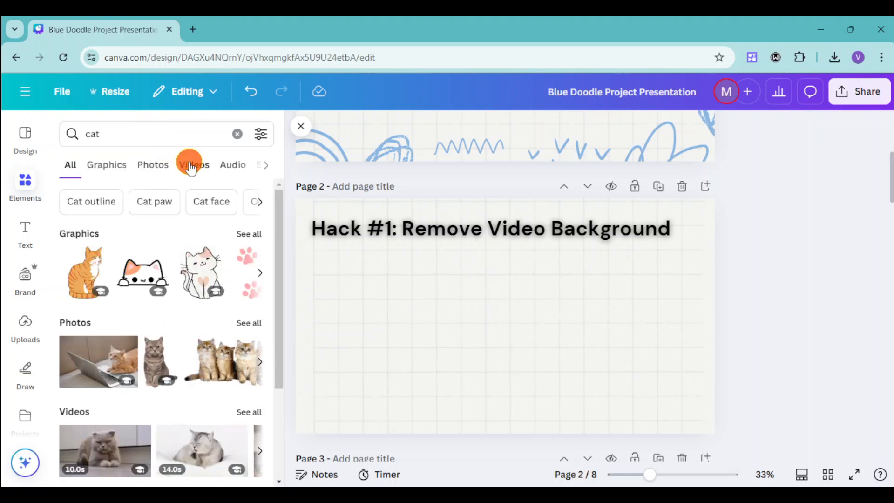
left_click(191, 166)
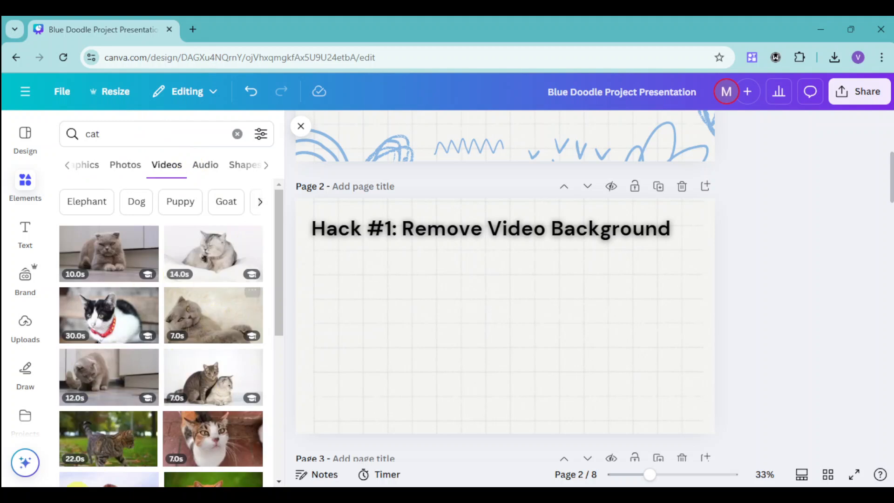
Add the 22-second video of the tabby cat walking on grass to page 2, then shrink and centre it below the heading
left_click(29, 324)
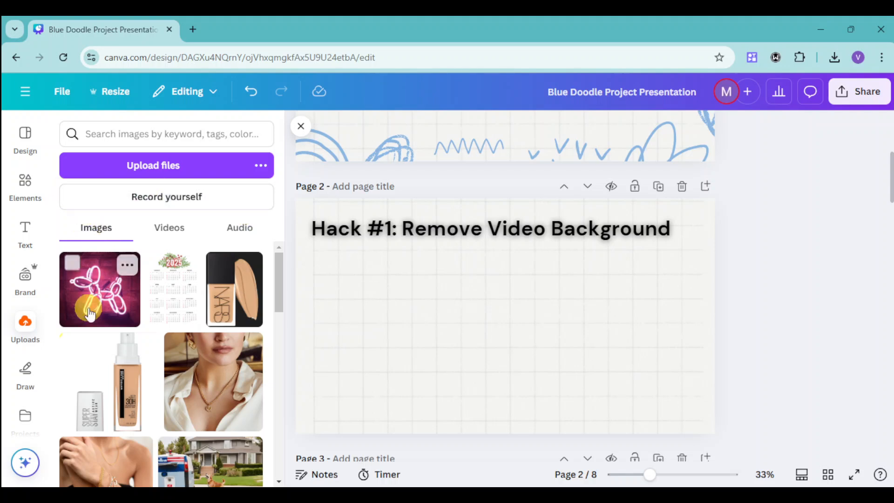
left_click(26, 186)
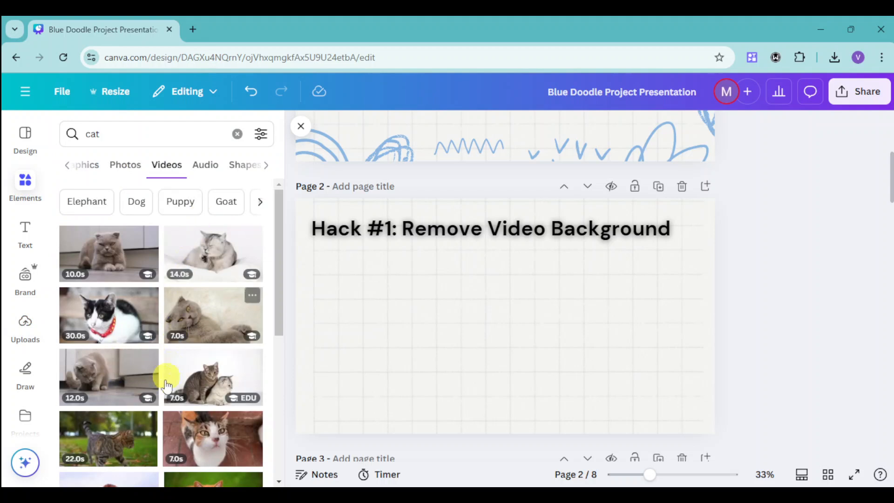
left_click(110, 447)
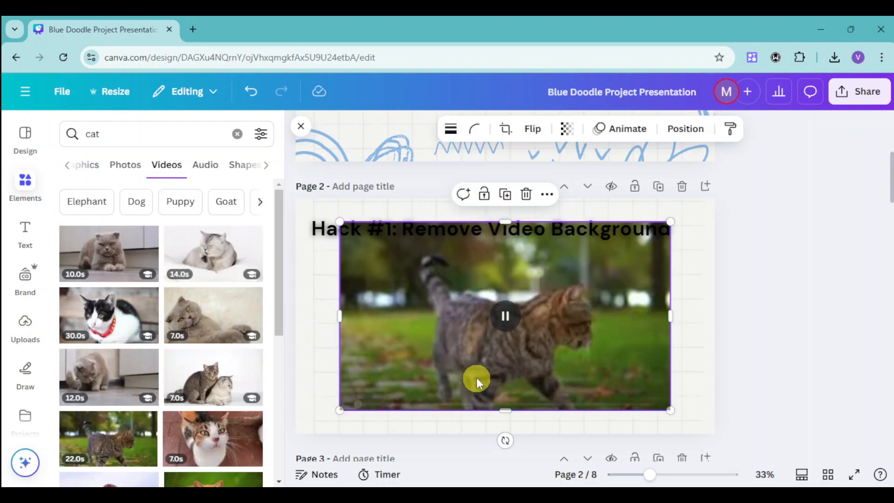
left_click_drag(340, 222, 409, 261)
left_click_drag(642, 319, 602, 314)
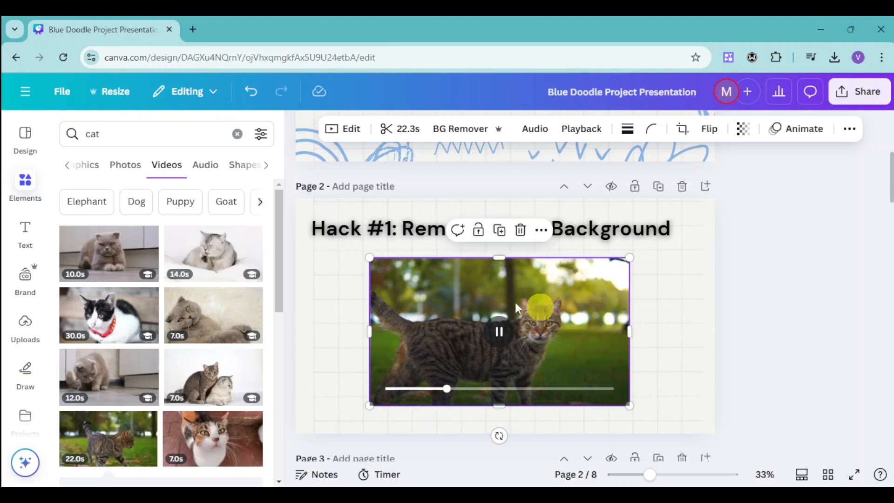
left_click(298, 127)
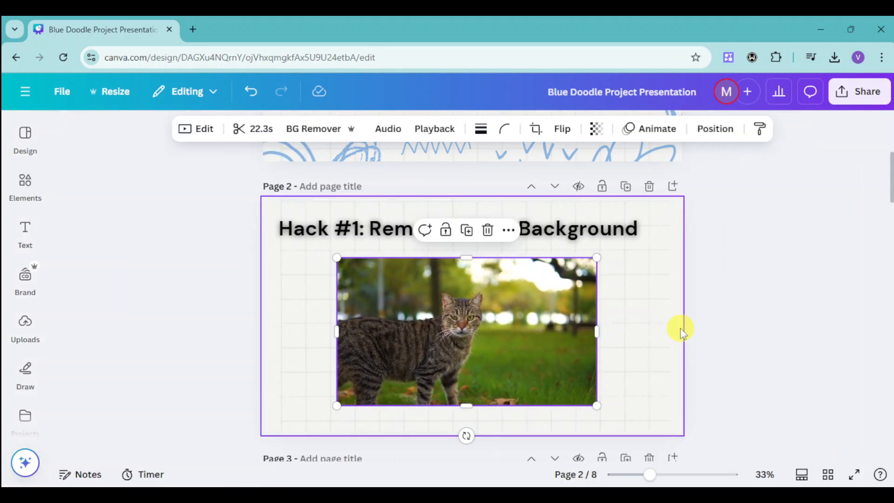
Remove the background from the cat video on page 2 with BG Remover and play the clip
mouse_move(557, 353)
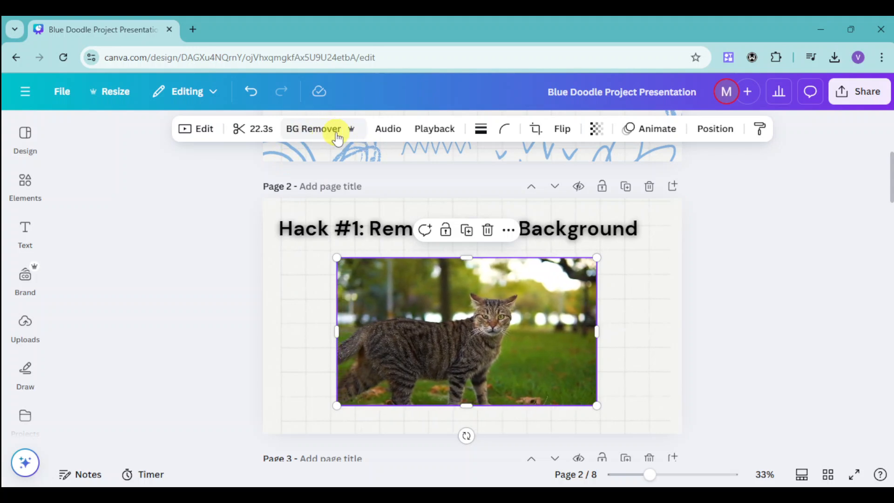
left_click(317, 137)
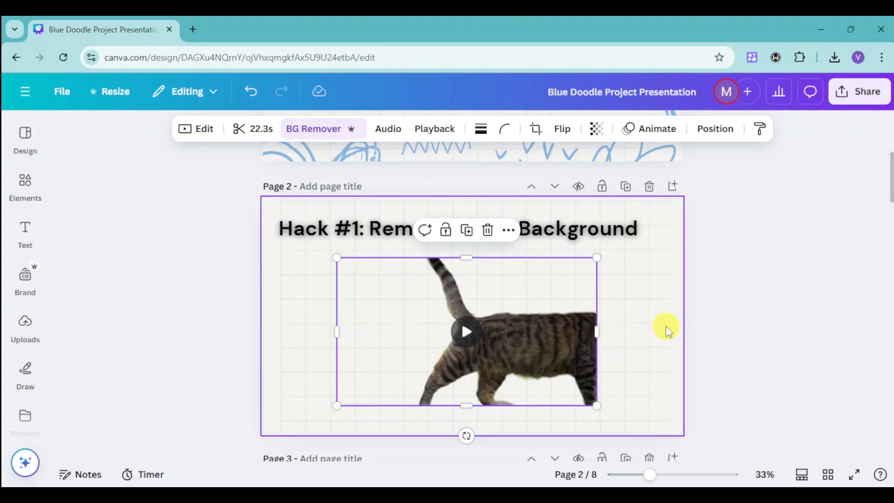
left_click(470, 331)
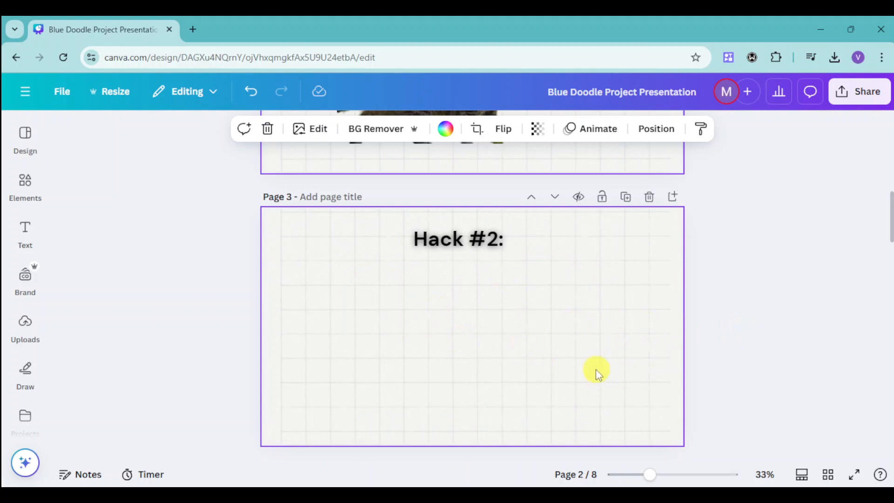
Complete the heading on page 3 so it reads "Hack #2: Gradient Buttons"
left_click(504, 244)
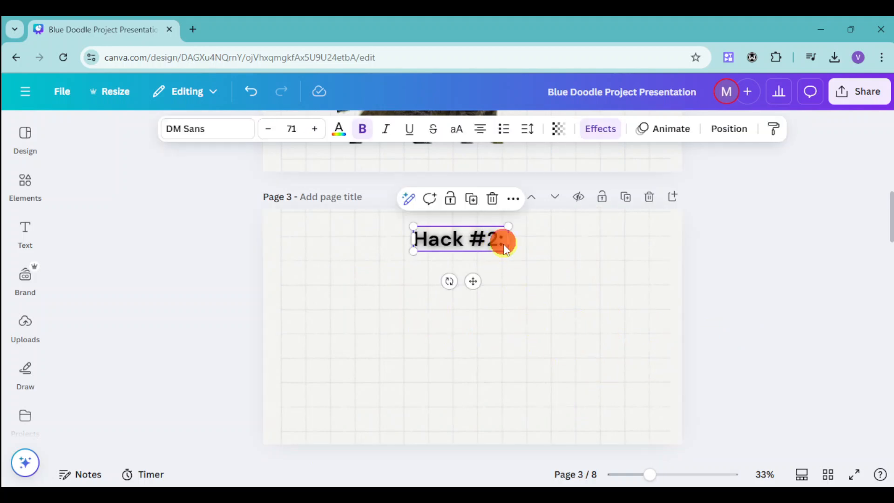
left_click(504, 243)
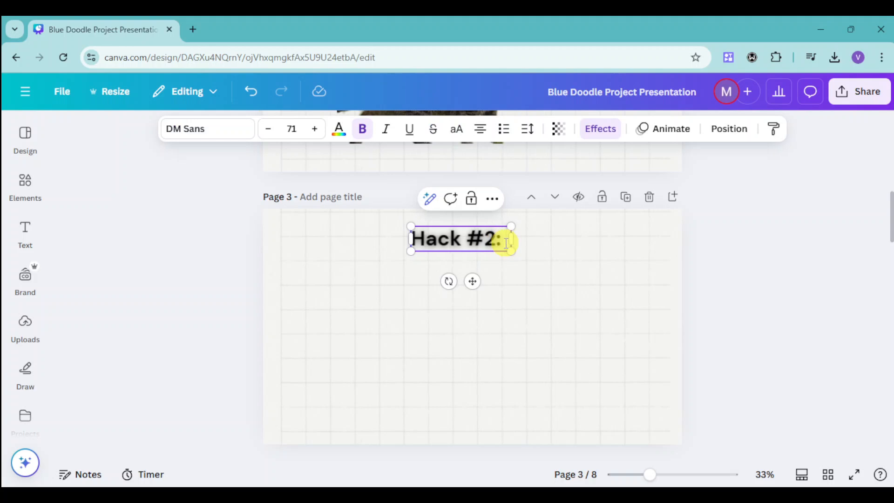
type("Gradient")
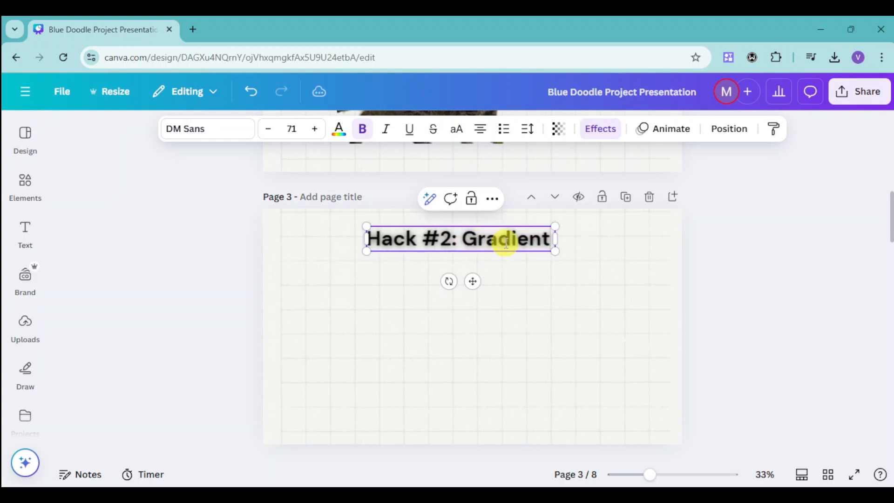
type(" Buttond")
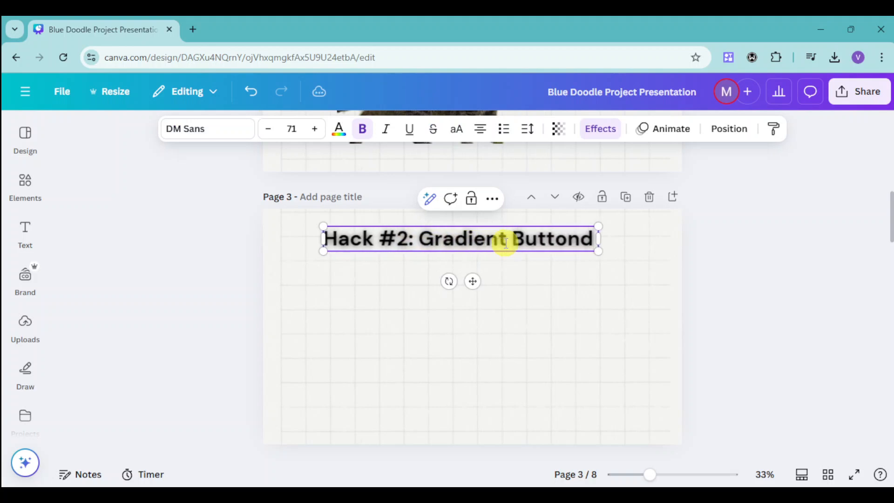
key("BackSpace")
type("s")
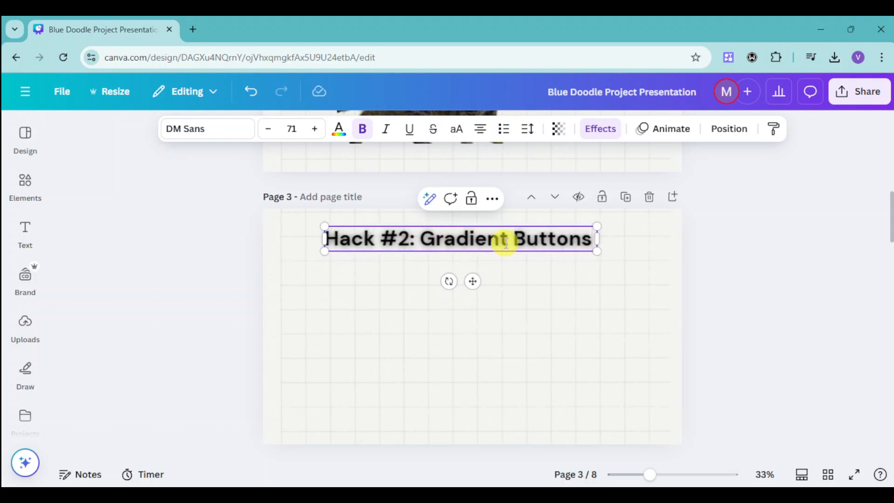
Delete the grid background image from page 3 and fill the page with the default yellow-to-pink gradient, after trying other gradients
left_click(587, 351)
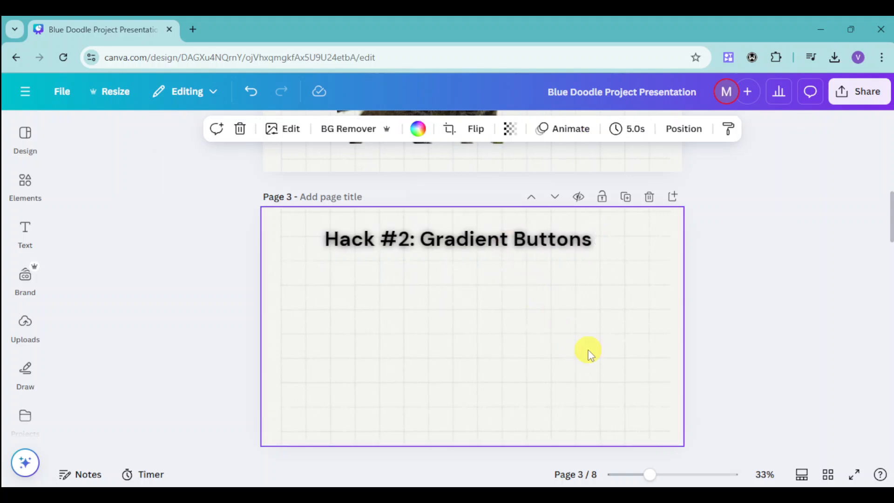
key("Delete")
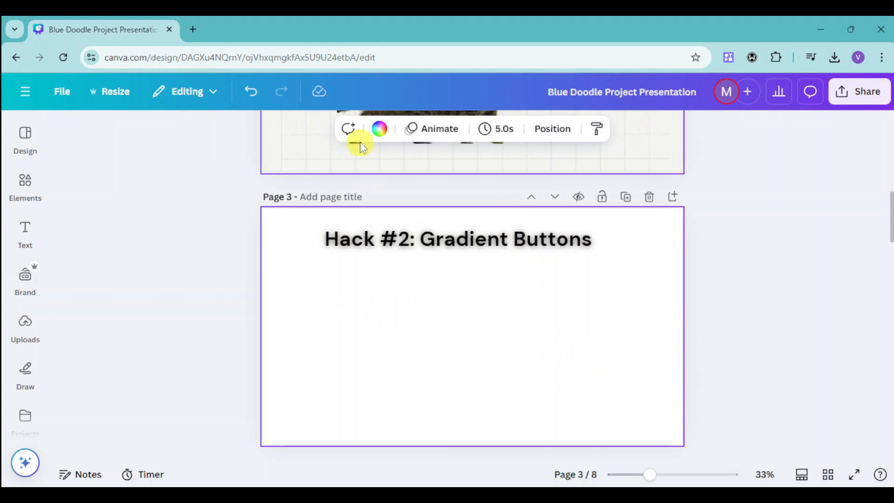
left_click(378, 130)
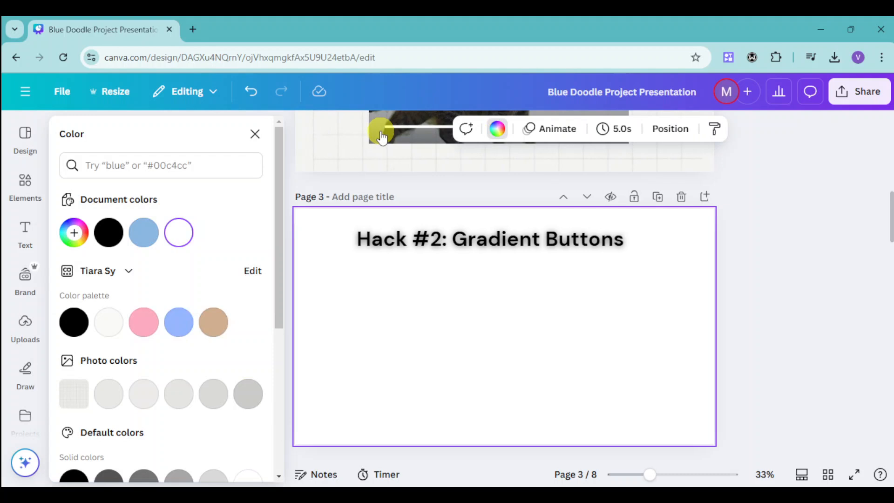
scroll(170, 335, "down", 5)
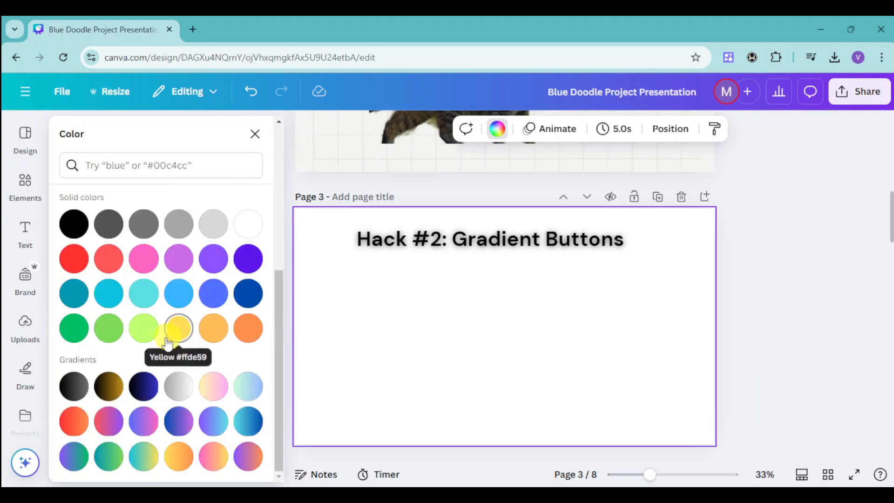
left_click(180, 427)
left_click(214, 425)
left_click(247, 428)
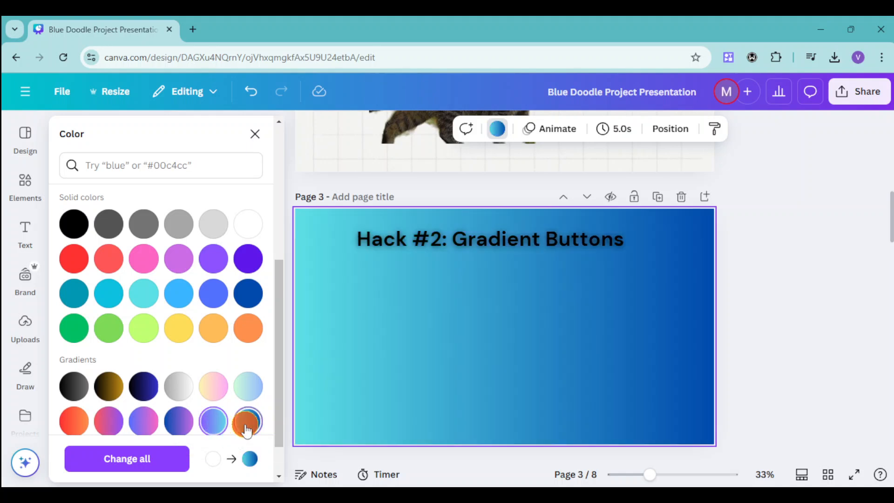
scroll(179, 387, "down", 1)
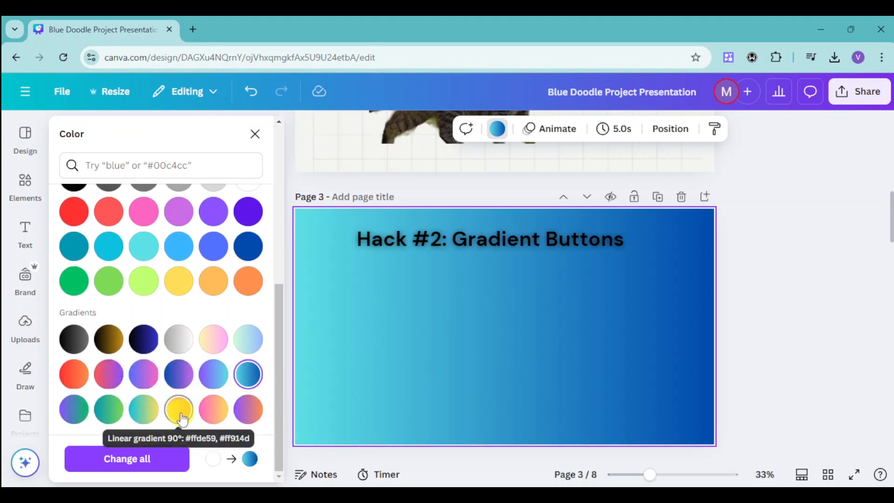
left_click(182, 344)
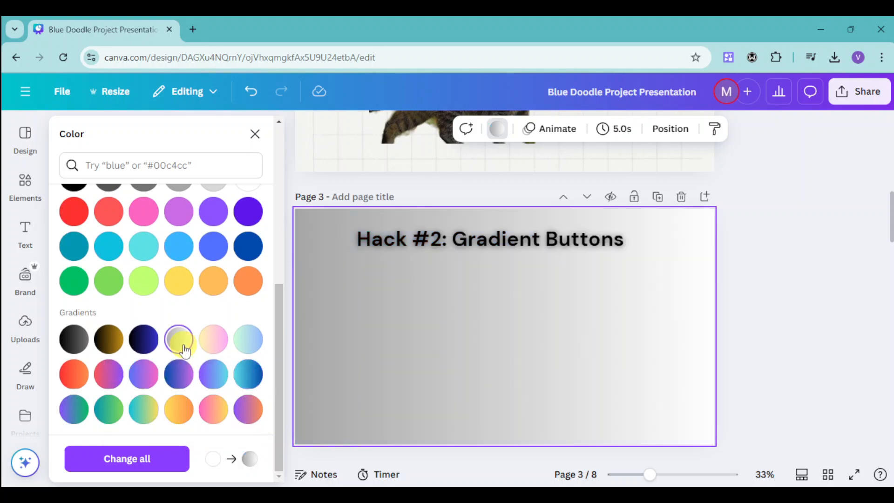
left_click(208, 343)
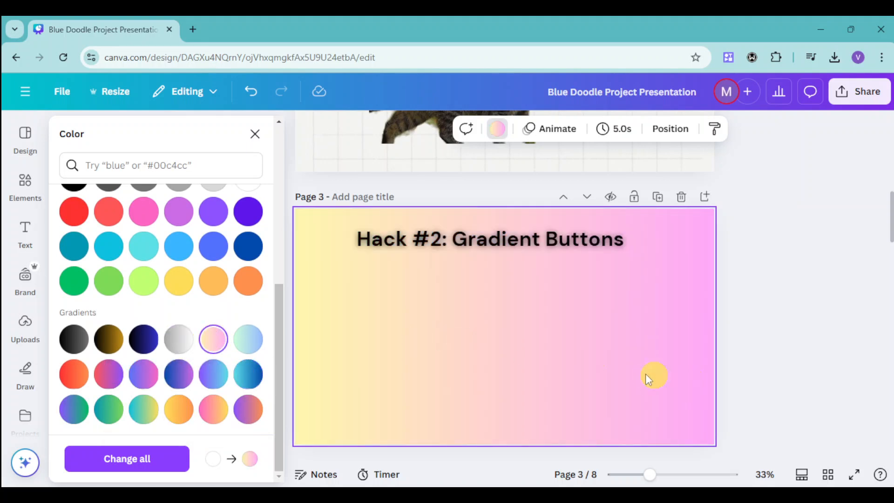
Search the elements for "shape" and add the pill-shaped rounded rectangle to the middle of page 3
left_click(26, 186)
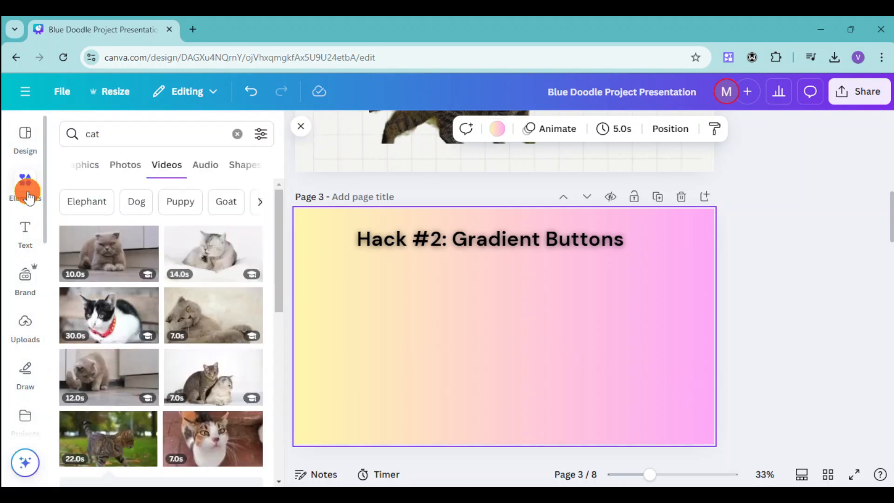
left_click(147, 135)
left_click(238, 135)
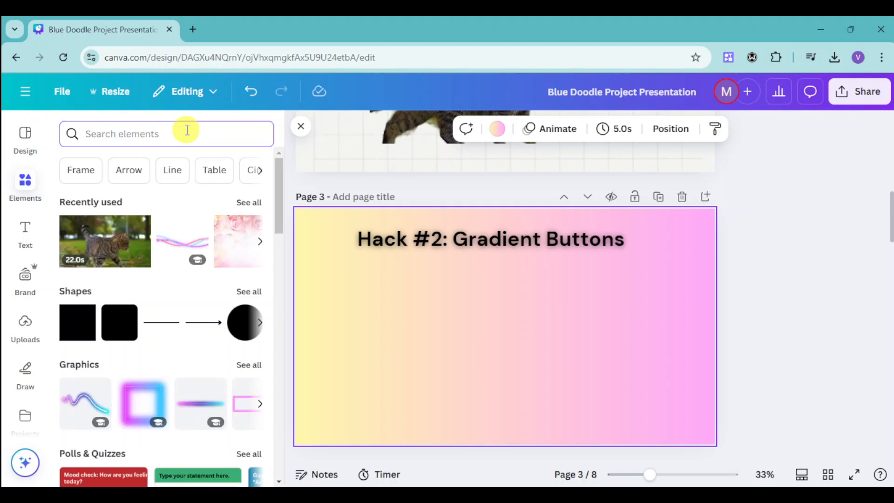
type("shape")
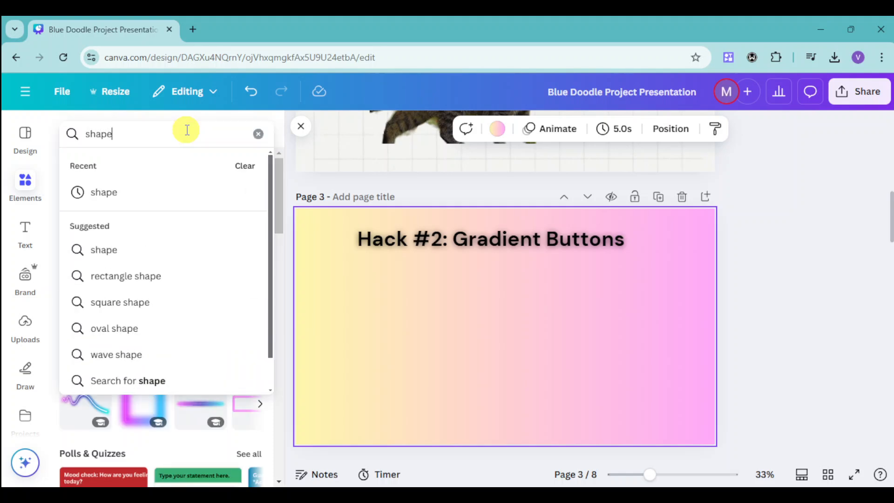
key("Return")
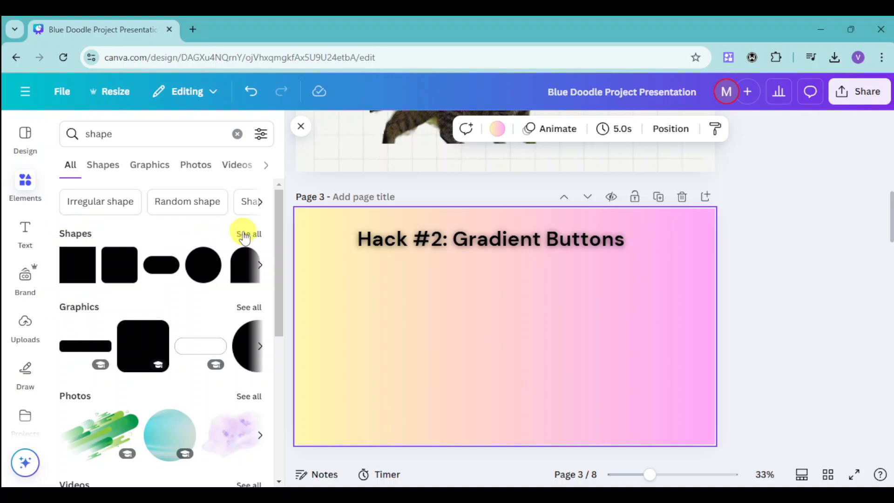
left_click(248, 235)
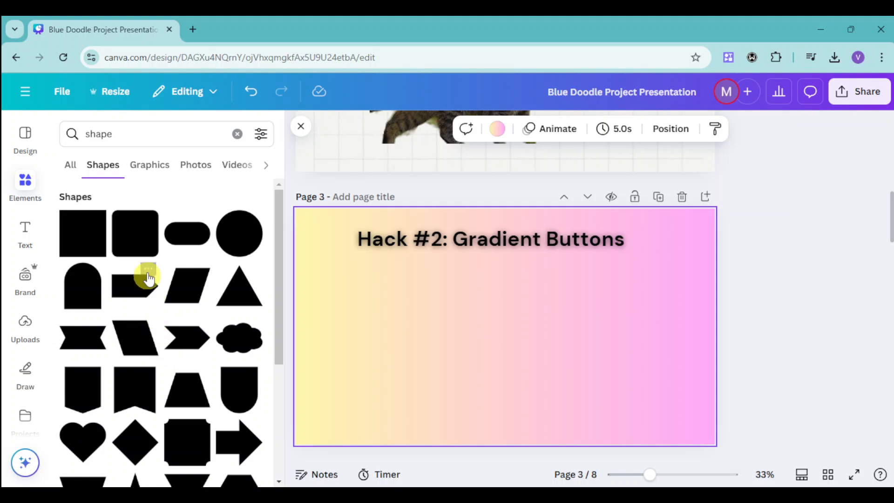
left_click(191, 239)
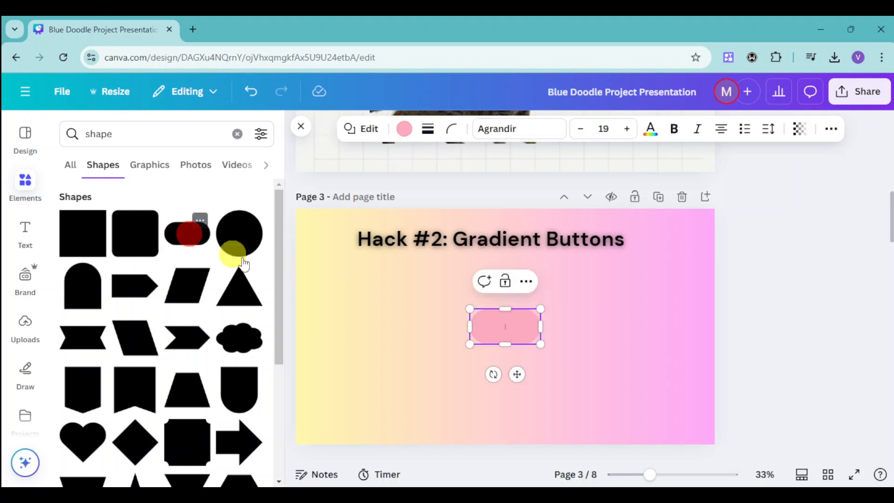
left_click(552, 347)
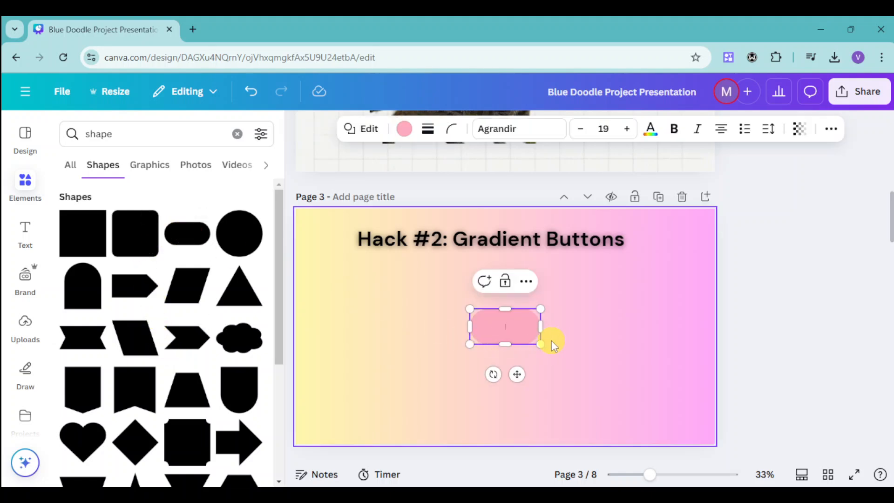
left_click(568, 345)
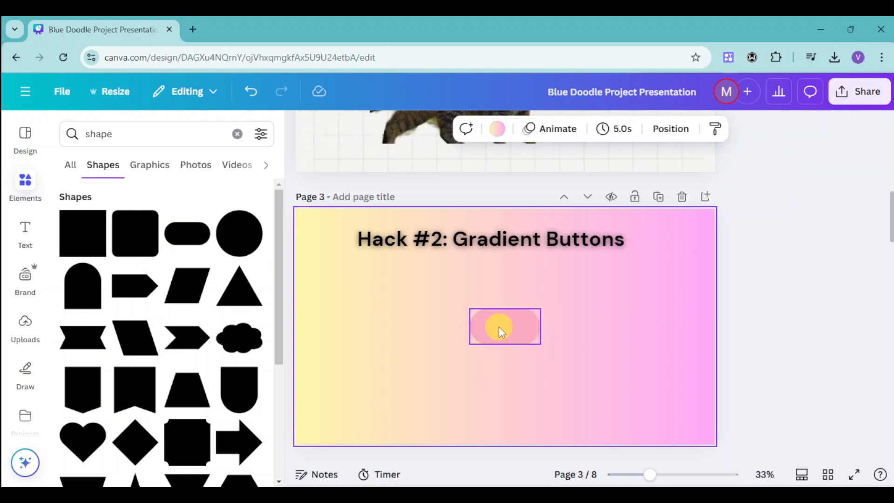
Add a body text box reading "See More", enlarge it to size 36 and centre it on the pill shape
left_click(25, 238)
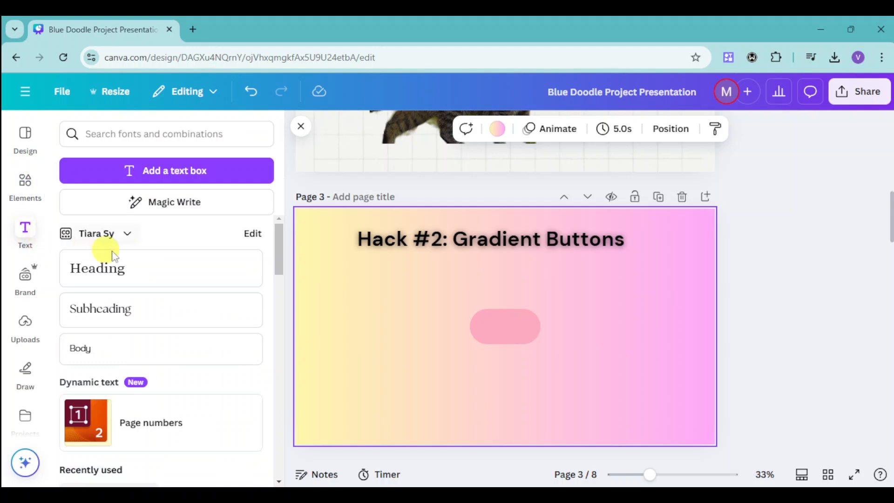
left_click(115, 347)
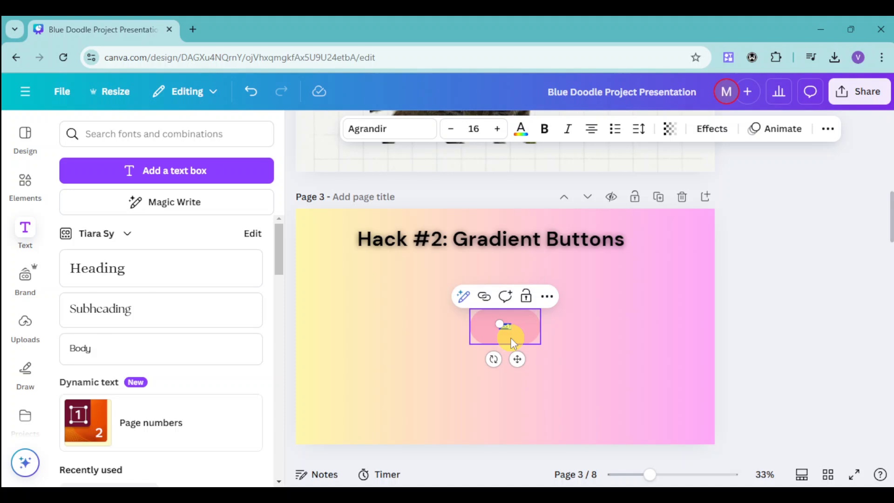
key("BackSpace")
type("See More")
key("Escape")
left_click(497, 129)
left_click_drag(498, 135, 497, 135)
left_click_drag(517, 366, 516, 358)
Reduce the pill shape's height from its upper edge and move the "See More" text down to re-centre it
left_click(536, 334)
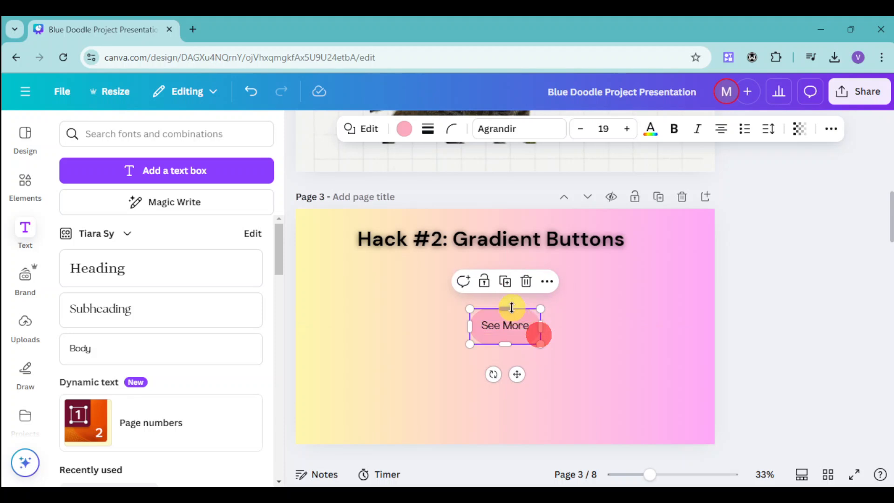
left_click_drag(511, 310, 509, 319)
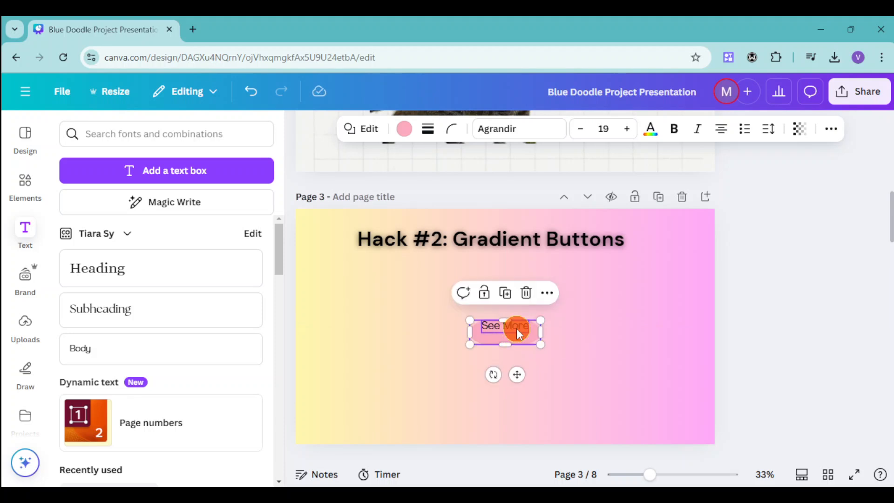
double_click(514, 328)
left_click_drag(517, 363, 518, 369)
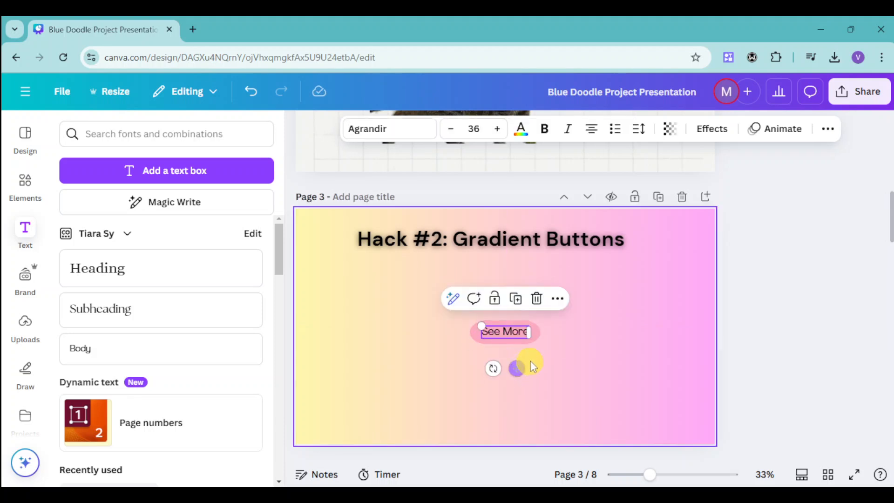
Fill the pill shape behind "See More" with the default red-to-purple gradient
left_click(536, 333)
left_click(535, 334)
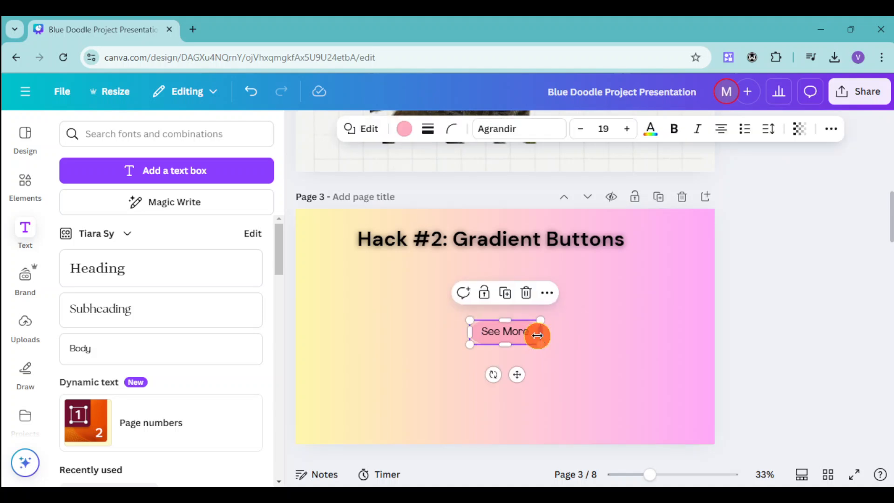
left_click(406, 136)
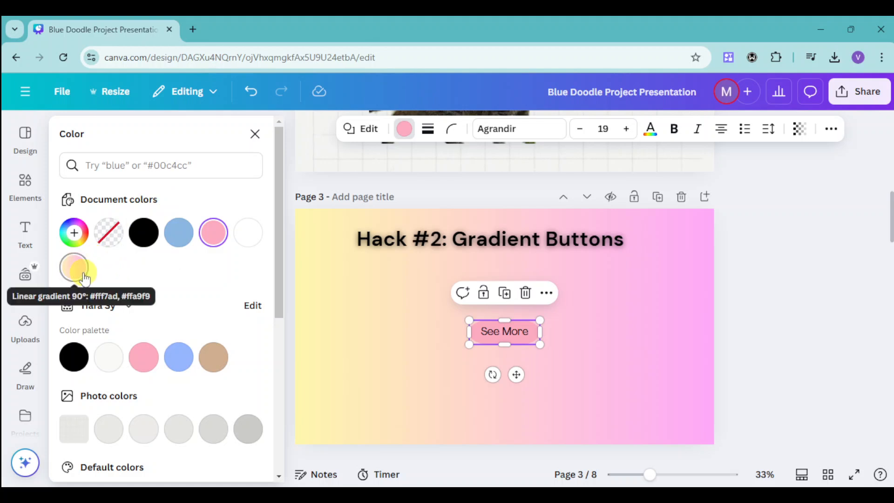
scroll(152, 291, "down", 6)
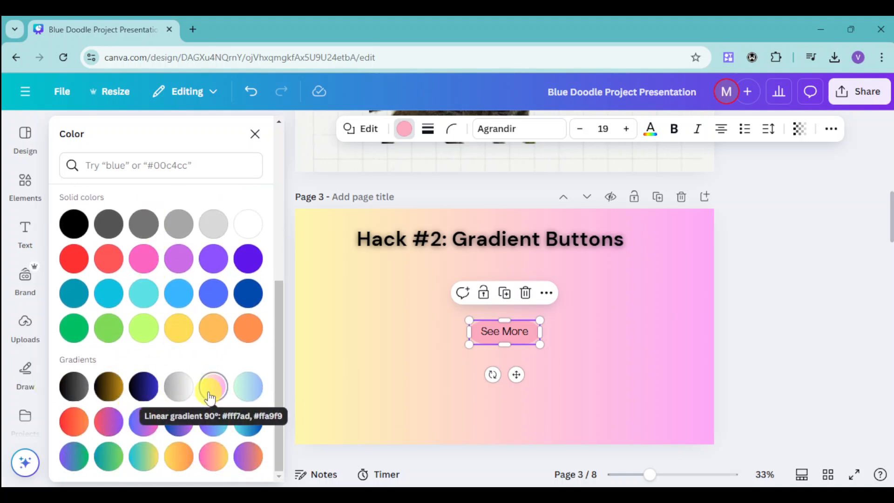
left_click(110, 432)
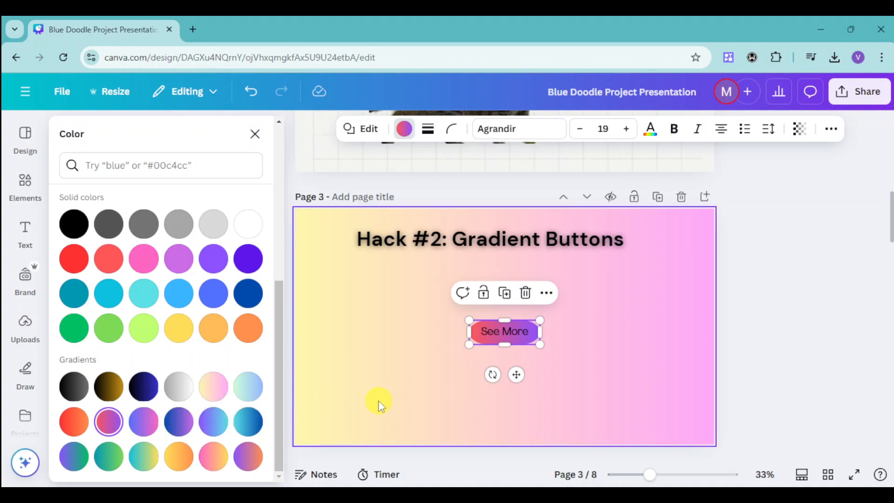
scroll(180, 306, "up", 5)
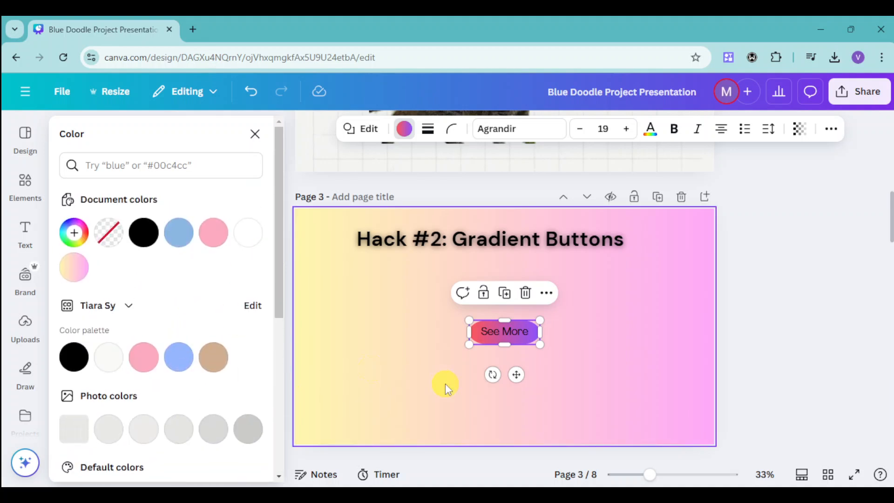
left_click(255, 135)
Customise the button's gradient by changing the red to a light pink and the purple to a lighter purple, #B28BFF
left_click(405, 130)
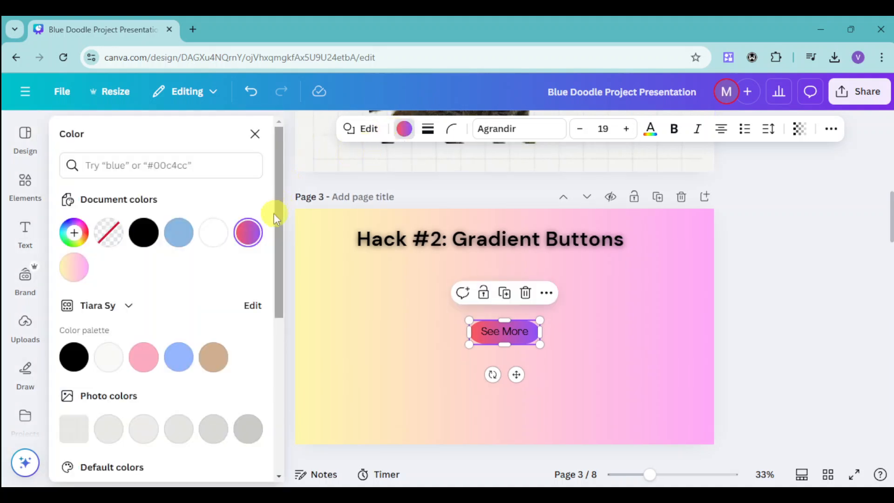
left_click(250, 239)
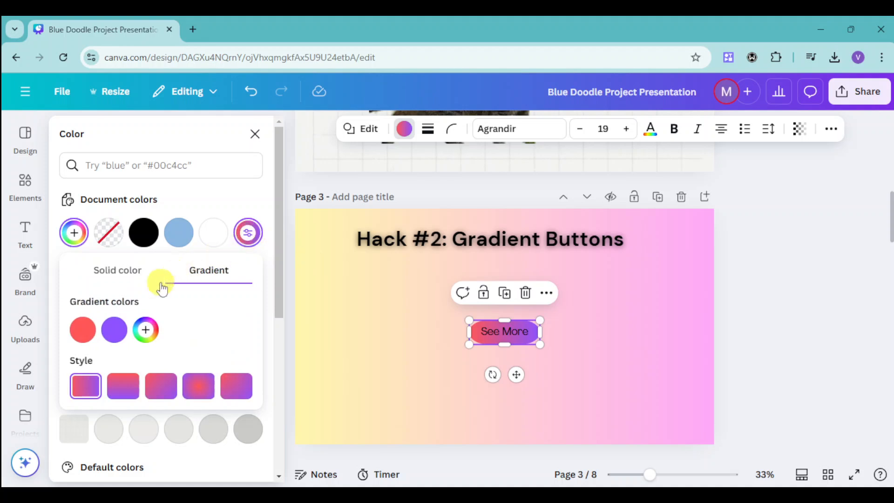
left_click(82, 330)
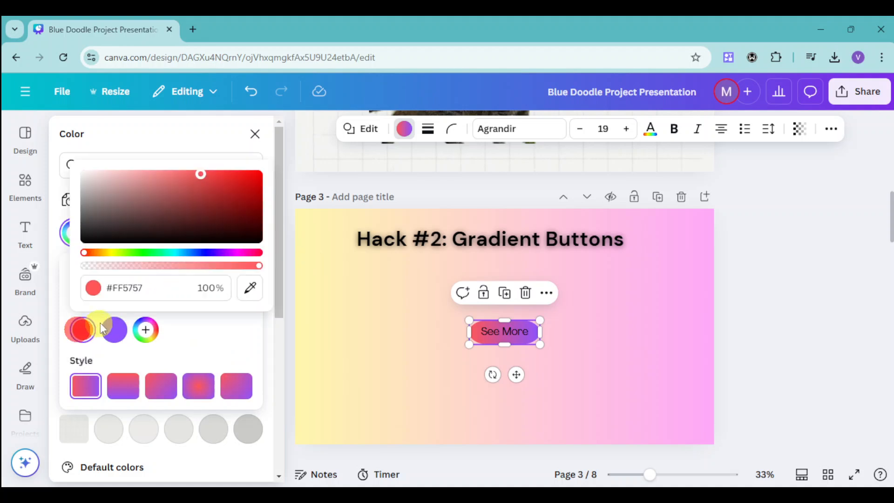
left_click(240, 252)
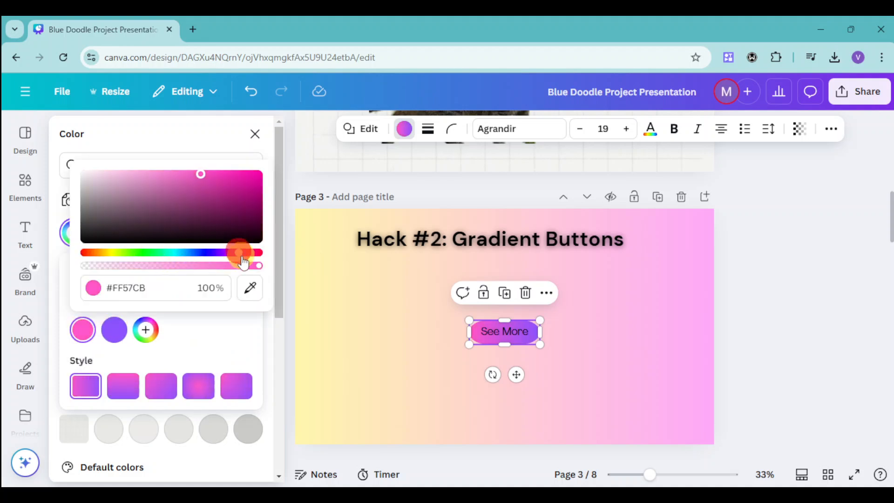
left_click_drag(199, 176, 135, 161)
left_click(117, 331)
left_click_drag(235, 181, 196, 153)
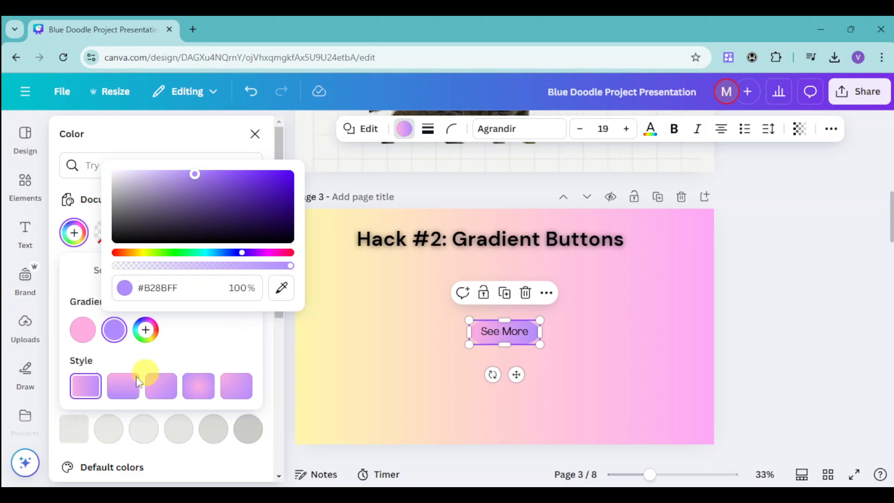
Apply the radial gradient style to the button after trying the vertical and diagonal styles
left_click(117, 395)
left_click(158, 387)
left_click(200, 388)
left_click(387, 380)
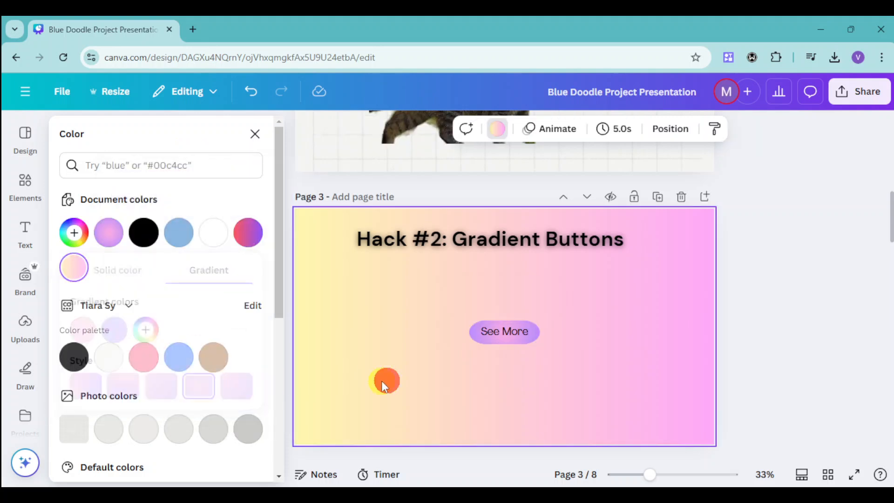
Select the "See More" text together with its pill shape and group them into one button
left_click(491, 341)
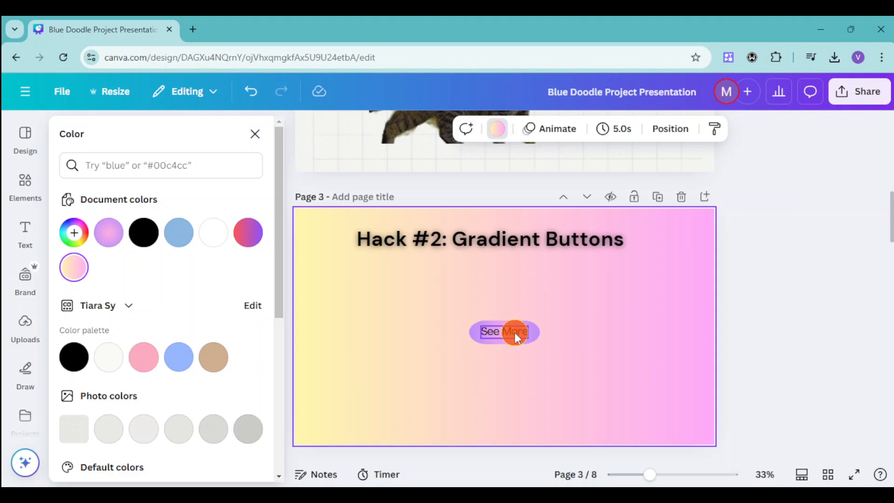
double_click(515, 333)
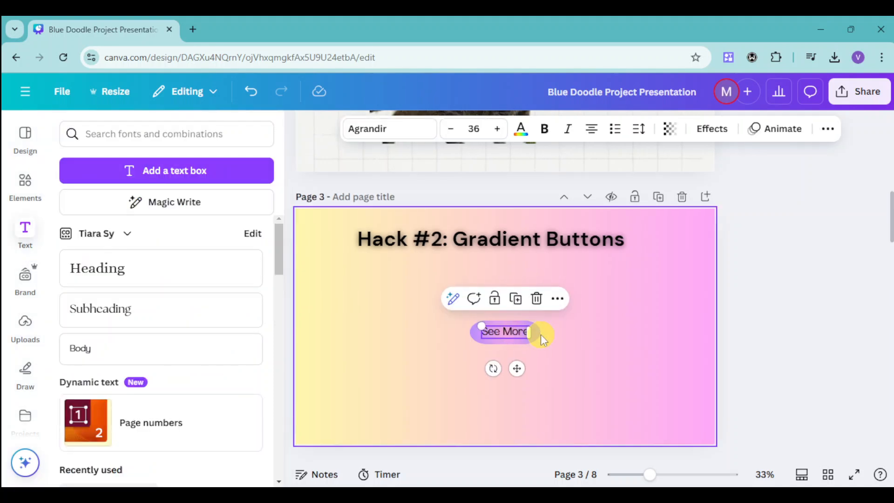
left_click(588, 329)
double_click(497, 339)
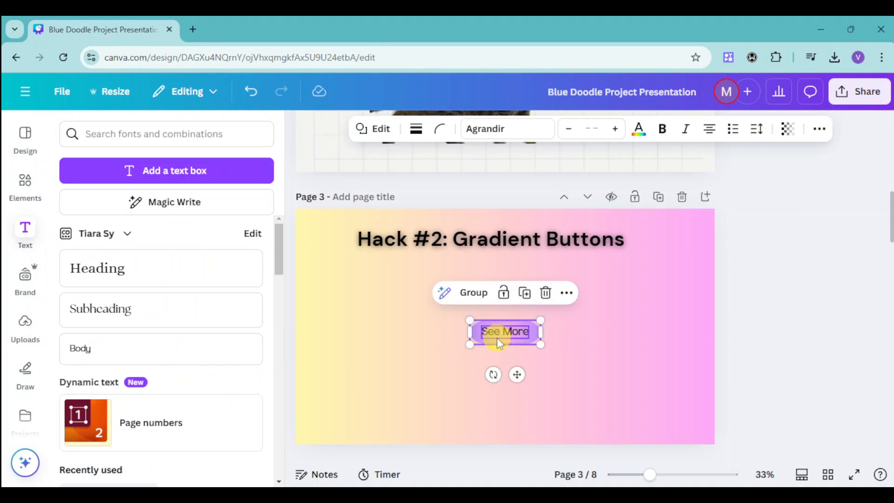
left_click(473, 293)
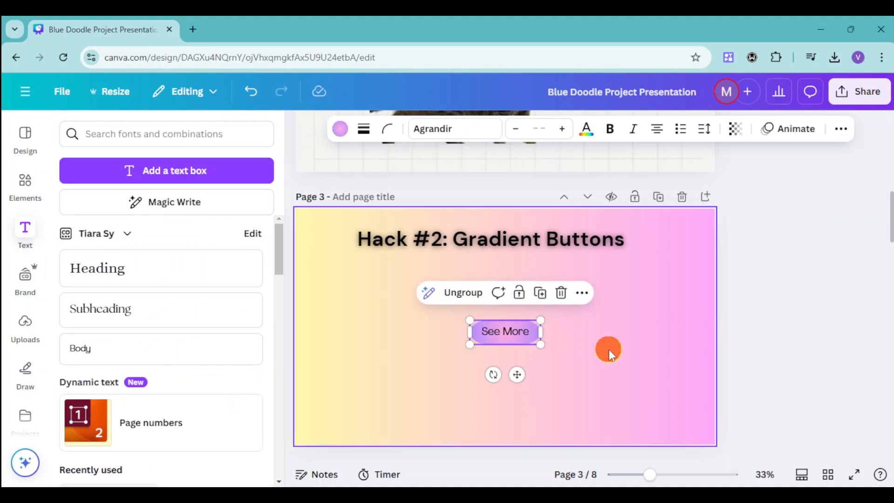
left_click(608, 348)
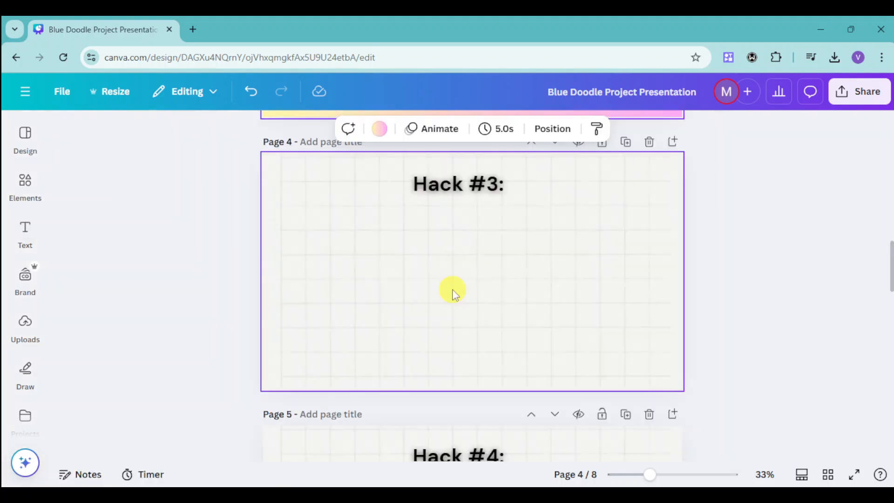
Complete the heading on page 4 so it reads "Hack #3: Keyboard Shortcut"
left_click(477, 178)
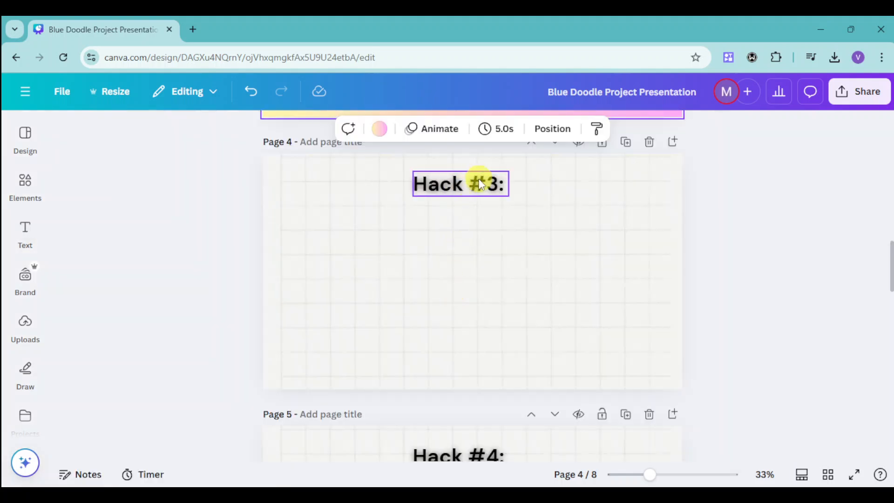
left_click(507, 183)
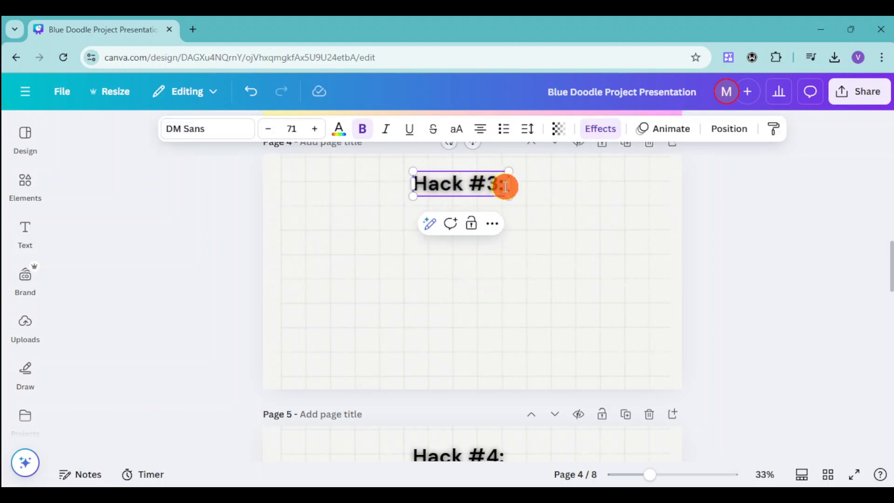
type("Keyb")
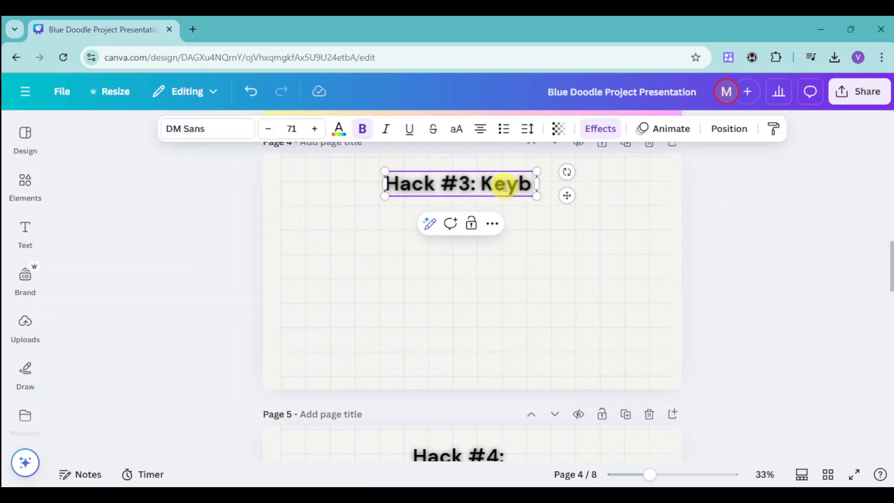
type("oard Short")
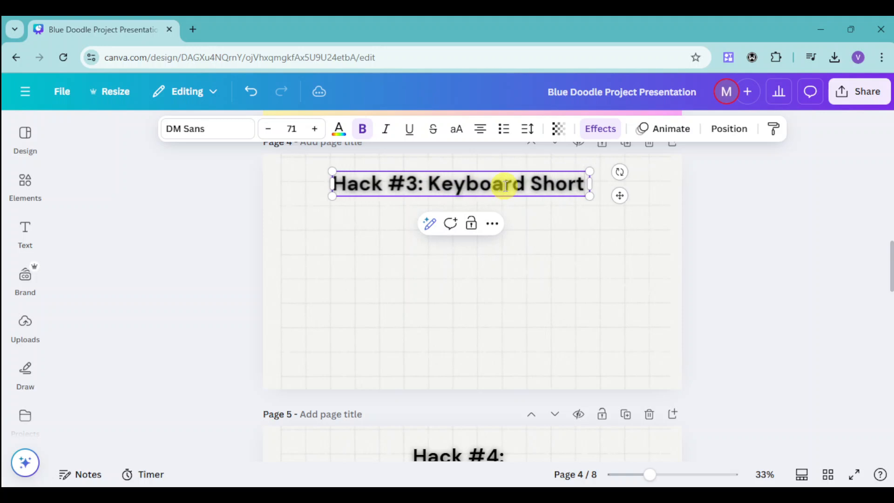
type("cut")
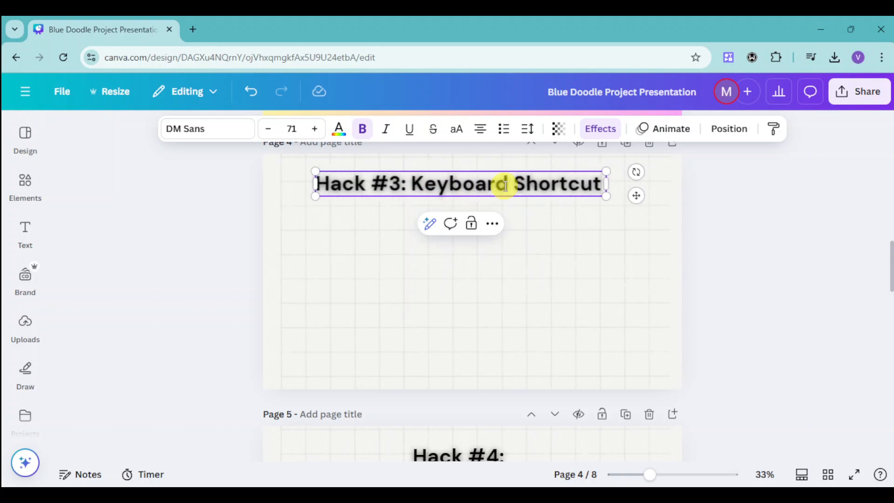
left_click(568, 281)
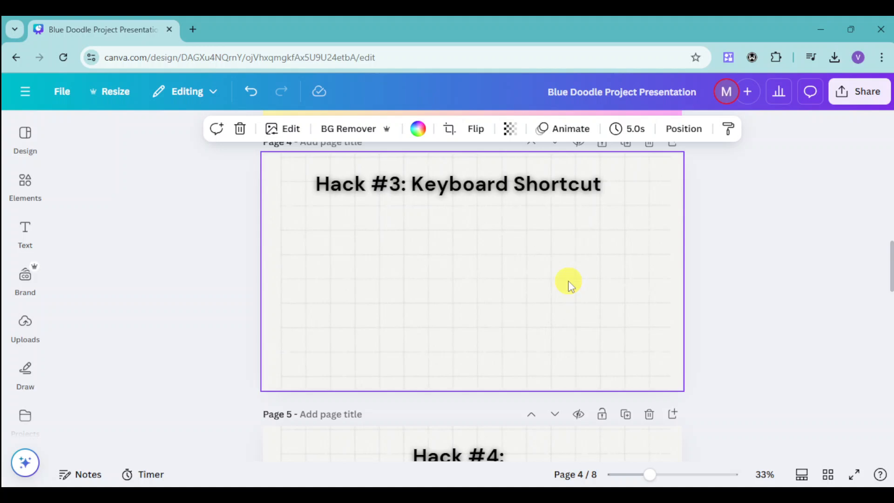
Add a text box reading "Press T for text box" on page 4 and place it just beneath the heading
key("t")
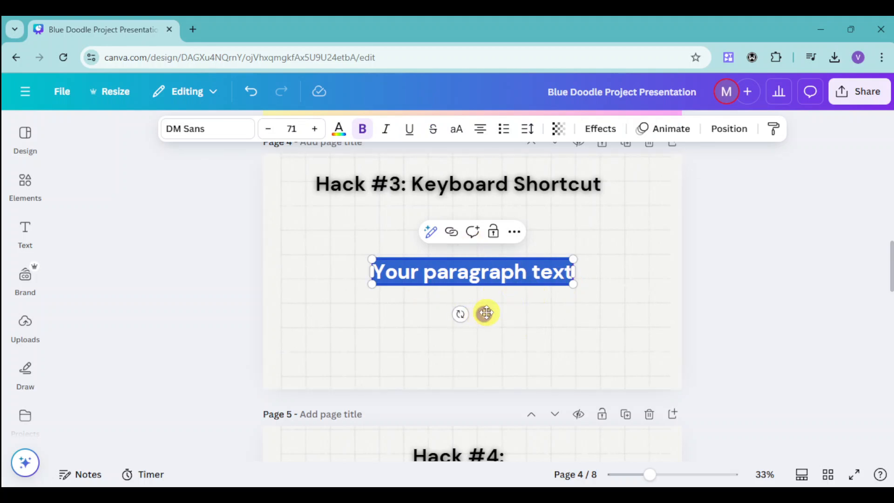
type("Press T for tect")
key("BackSpace")
type("xt box")
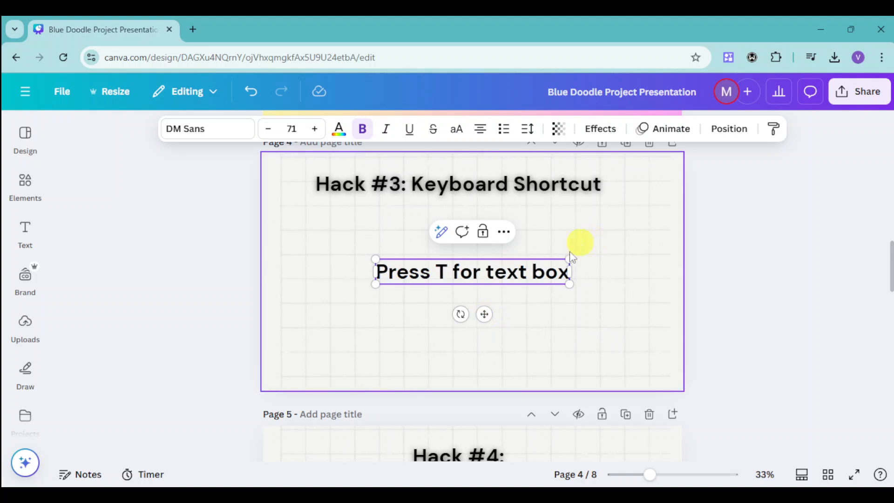
left_click_drag(484, 314, 484, 285)
left_click(559, 312)
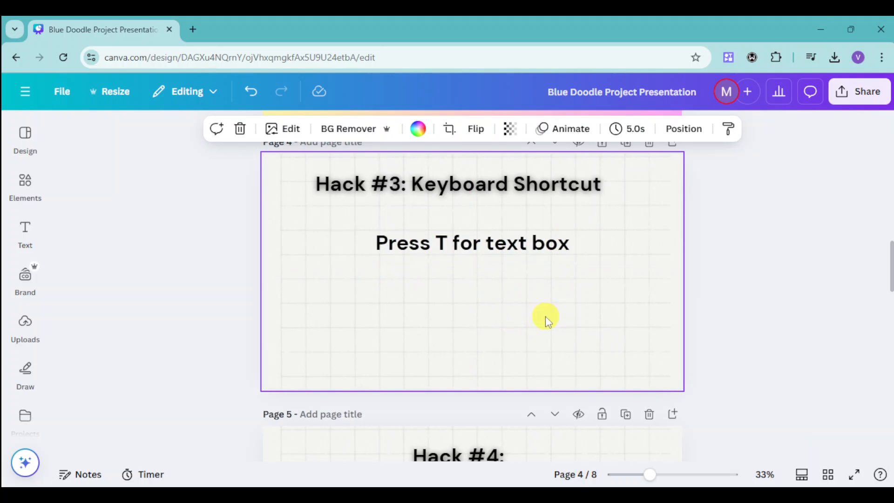
Insert a pink square with its shortcut and place it below the text, near the page's left side
key("r")
left_click_drag(485, 278, 345, 303)
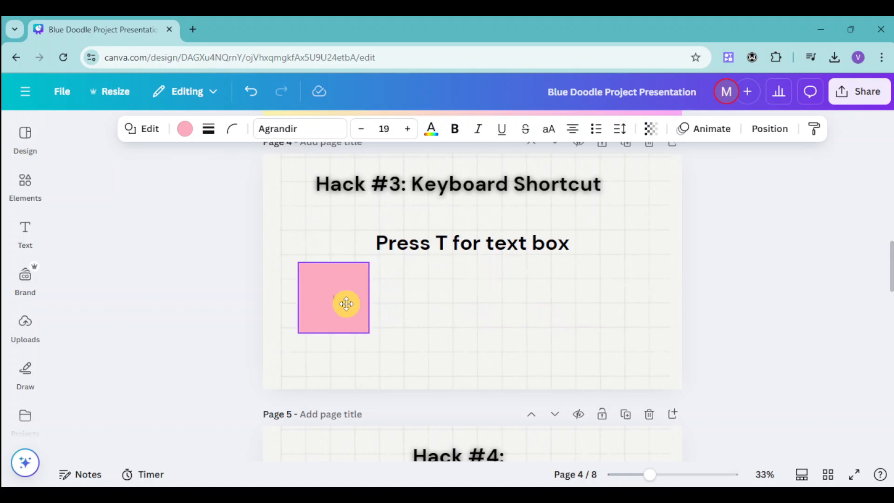
left_click(552, 379)
Insert a pink circle and a straight line with their shortcuts, placing them in a row beside the square
key("c")
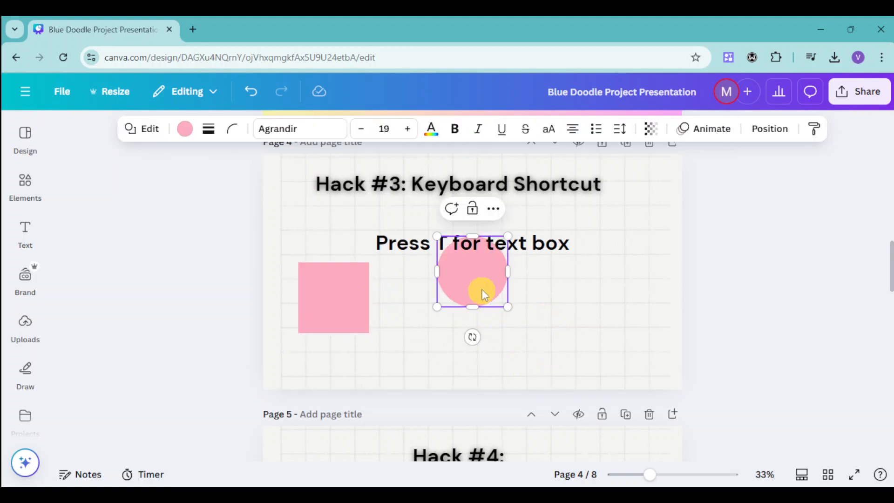
left_click(478, 286)
left_click_drag(473, 265, 608, 319)
left_click(604, 330)
key("l")
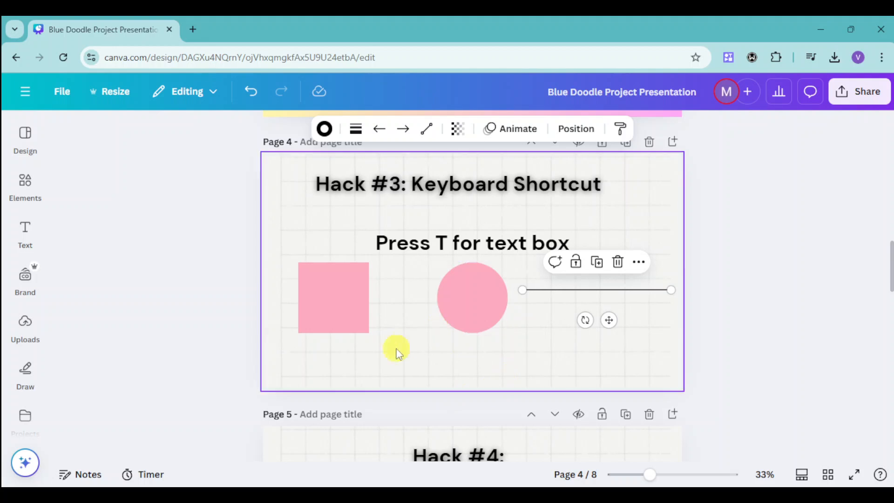
Duplicate the pink square, move the copy between the square and the circle, and delete the copy
left_click_drag(396, 347, 347, 299)
left_click(342, 292)
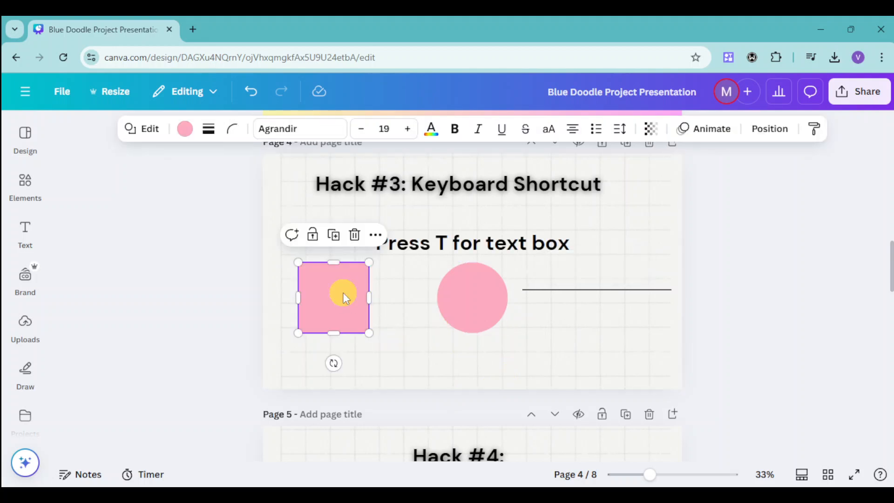
key("ctrl+d")
left_click_drag(333, 298, 404, 337)
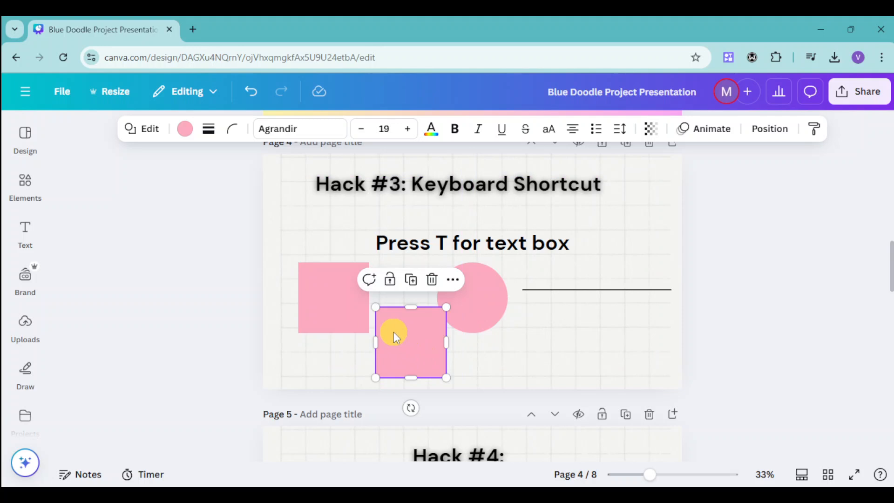
key("Delete")
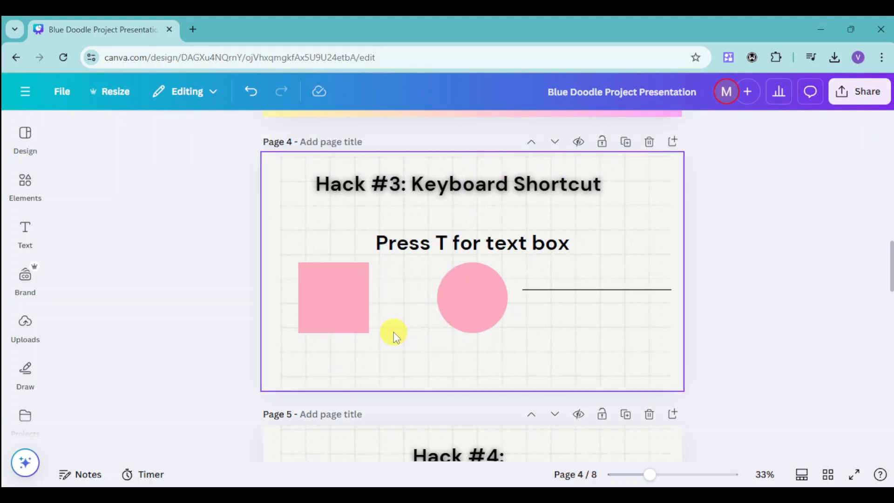
Check the keyboard shortcuts listed with the additional options of the pink square
left_click(359, 296)
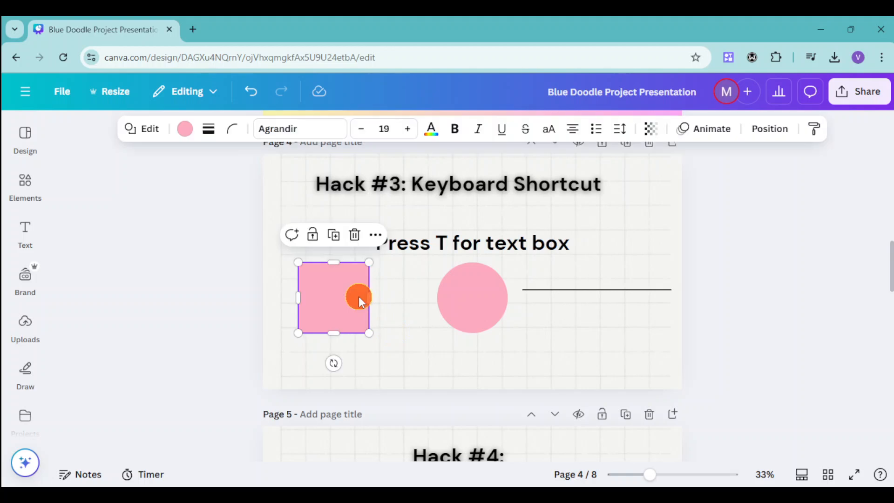
left_click(375, 235)
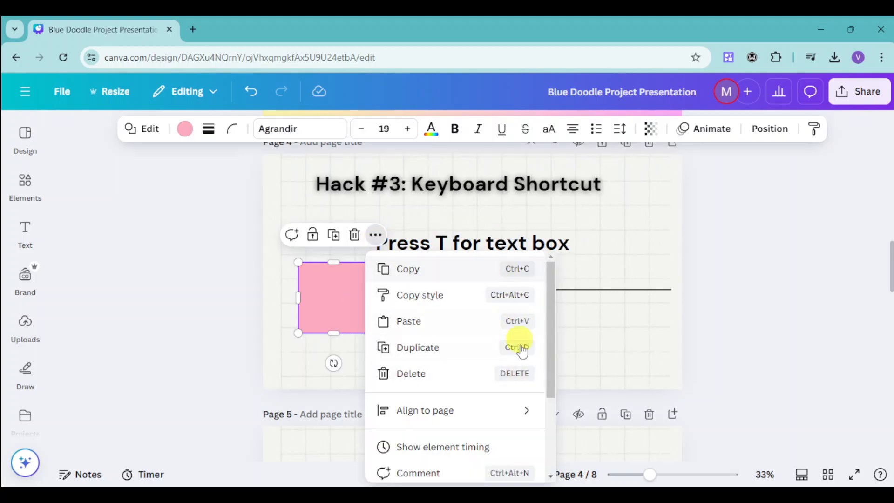
left_click(642, 354)
Complete the heading on page 5 so it reads "Hack #4: Smart Mockups"
scroll(582, 298, "down", 5)
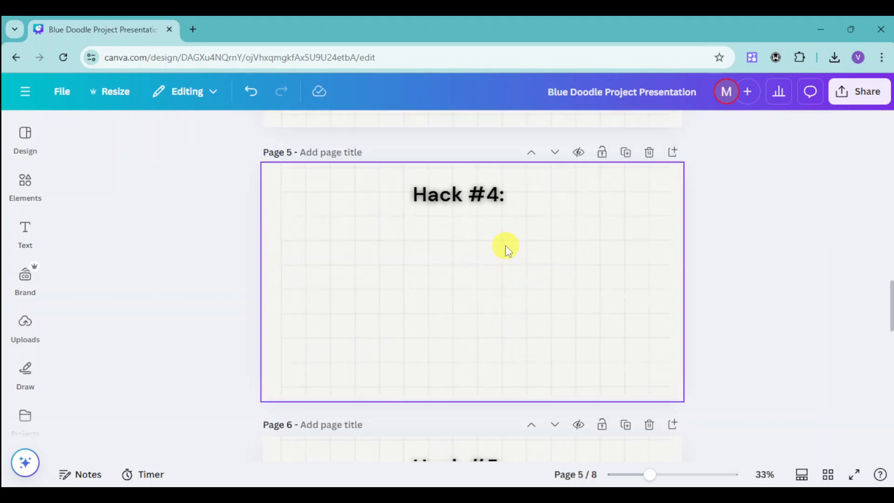
left_click(506, 198)
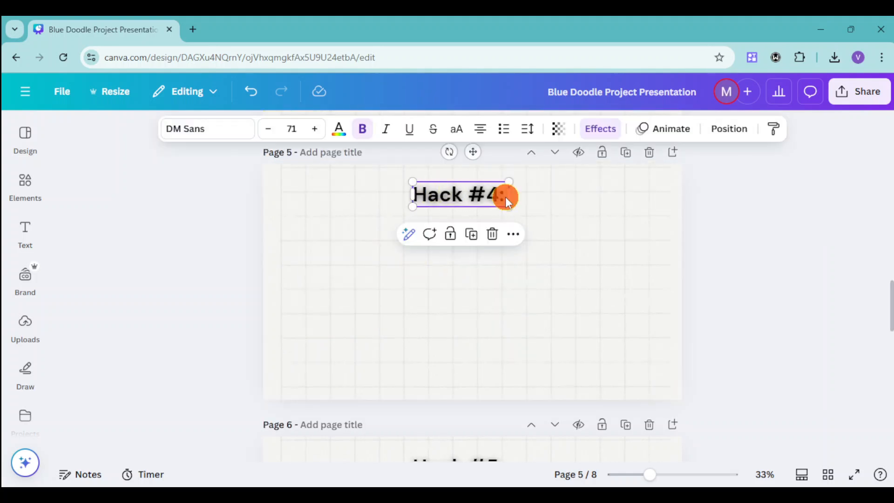
type("S")
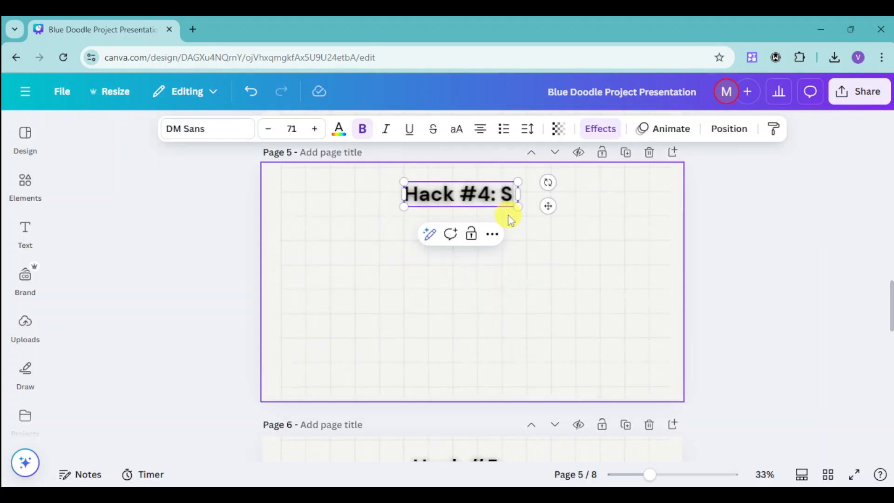
type("mart Mockups")
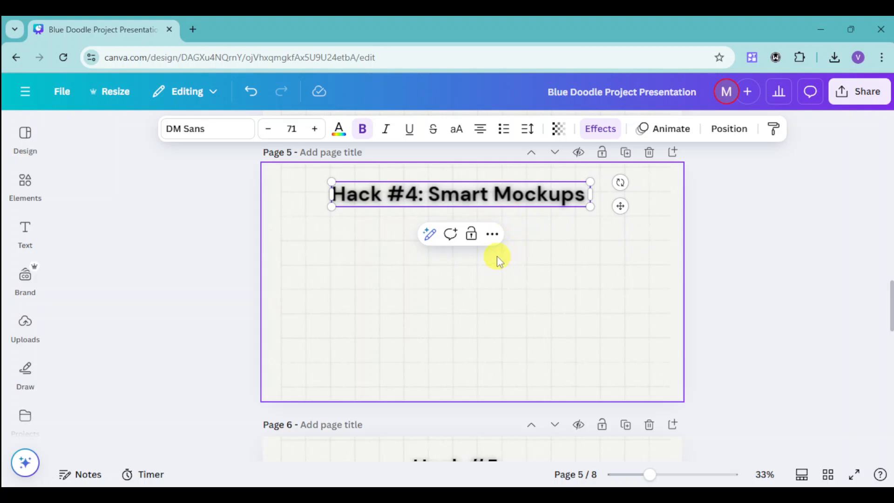
left_click(500, 302)
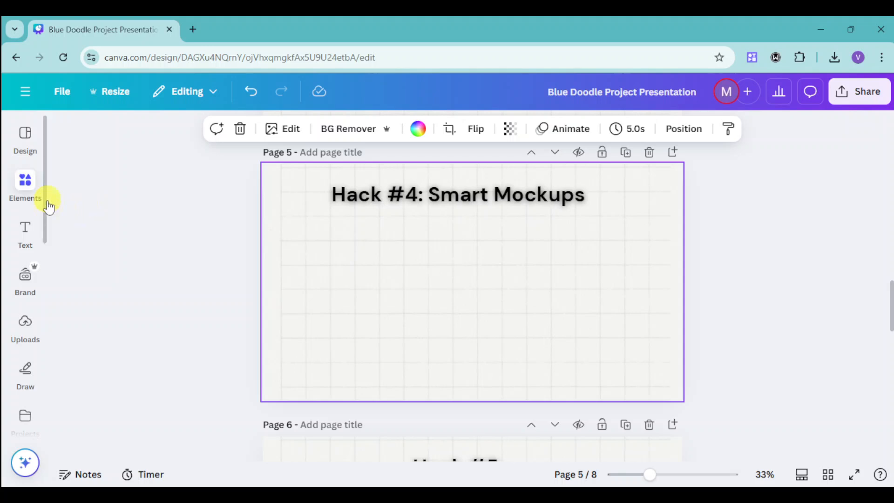
Insert the uploaded neon balloon dog image on page 5 and position it below the heading
left_click(36, 190)
left_click(26, 322)
left_click(108, 292)
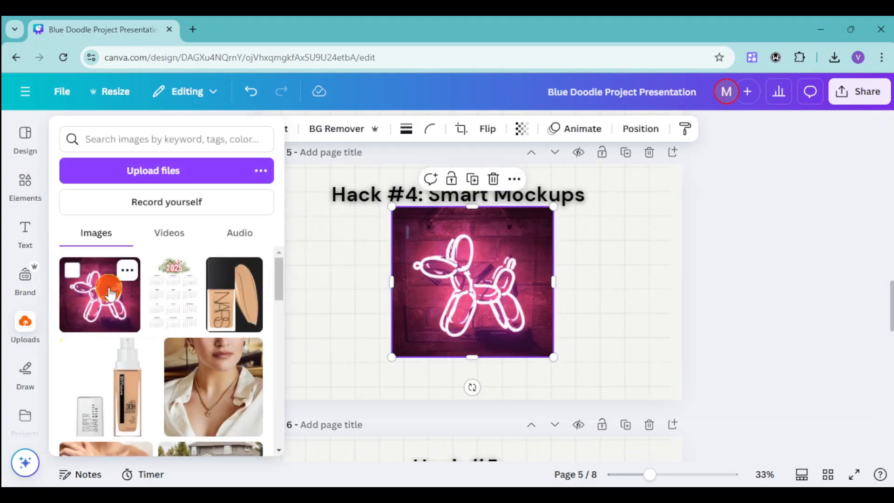
left_click_drag(494, 268, 496, 284)
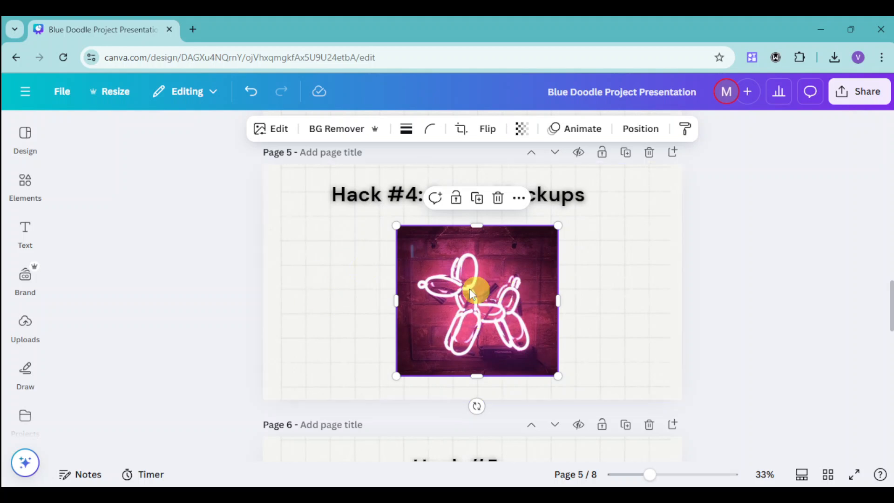
Apply the first Apparel T-shirt design from the Mockups app to the neon balloon dog image
left_click(279, 130)
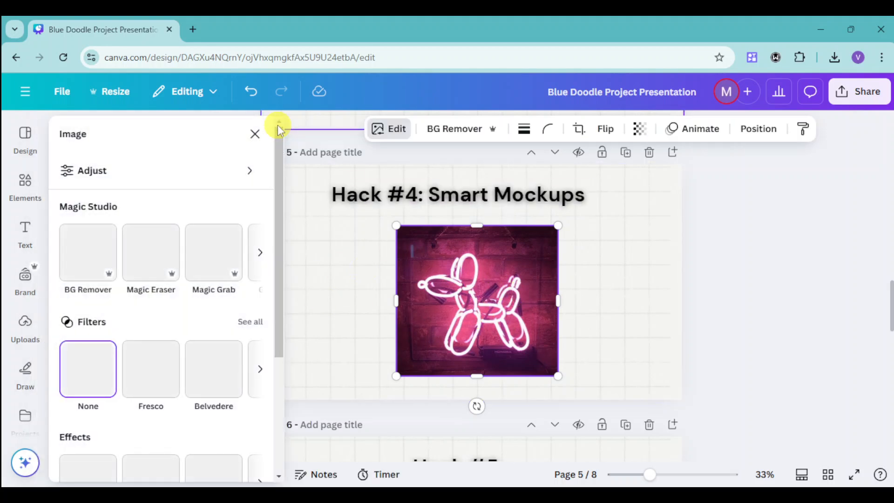
scroll(199, 296, "down", 3)
scroll(199, 295, "down", 1)
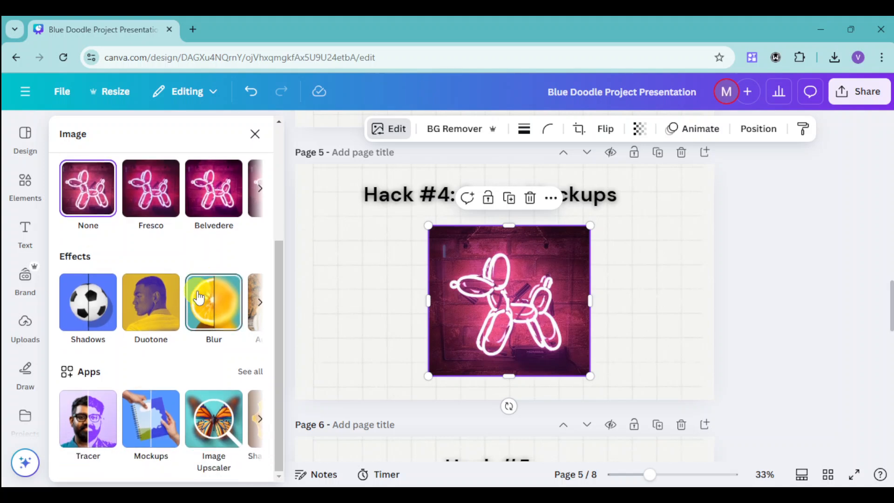
left_click(163, 429)
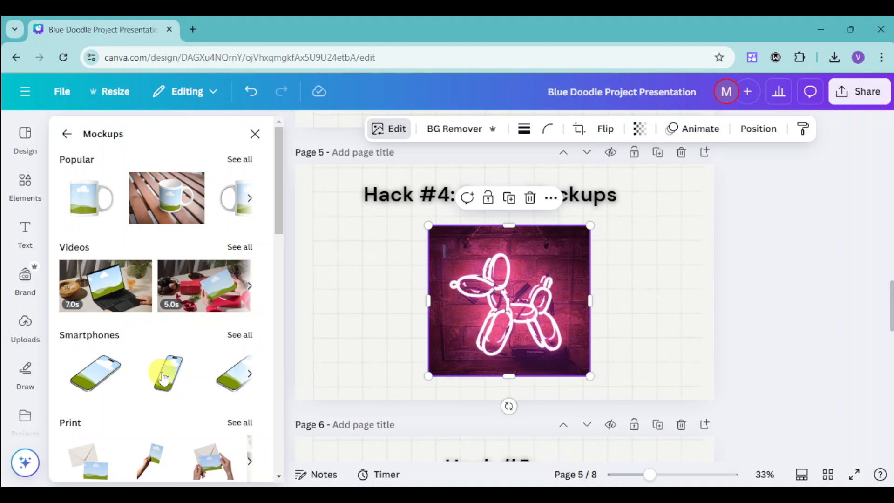
scroll(154, 372, "down", 3)
scroll(186, 327, "down", 2)
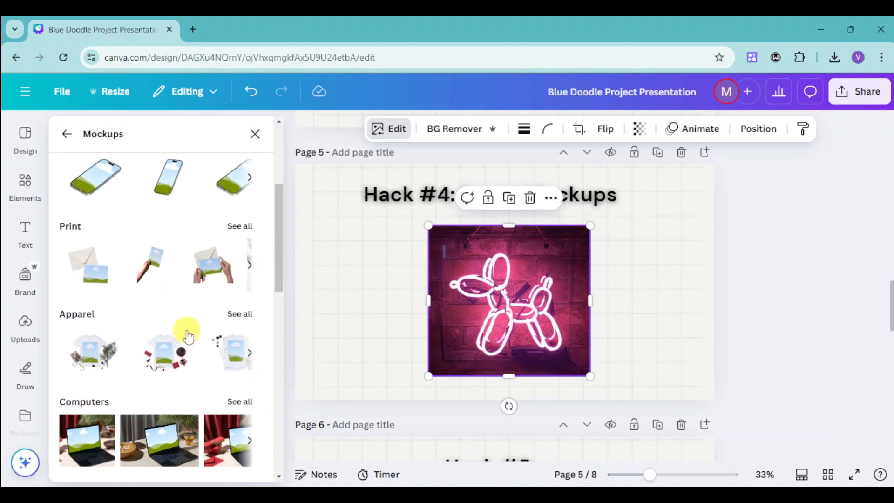
left_click(92, 360)
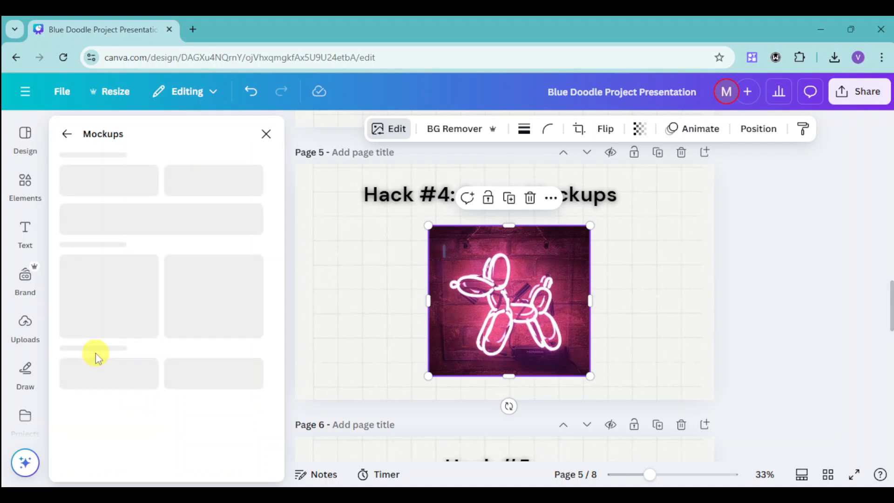
left_click(226, 277)
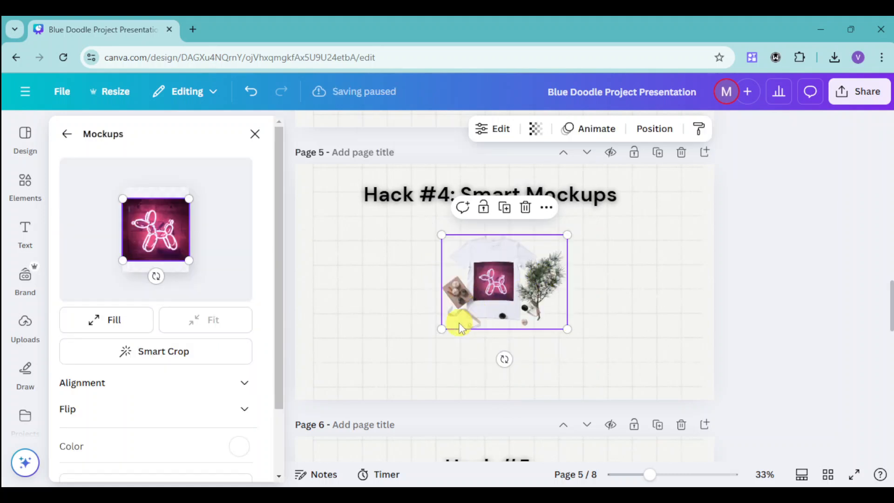
Enlarge the T-shirt mockup and centre it beneath the heading on page 5
left_click_drag(442, 329, 365, 389)
left_click_drag(480, 328, 522, 319)
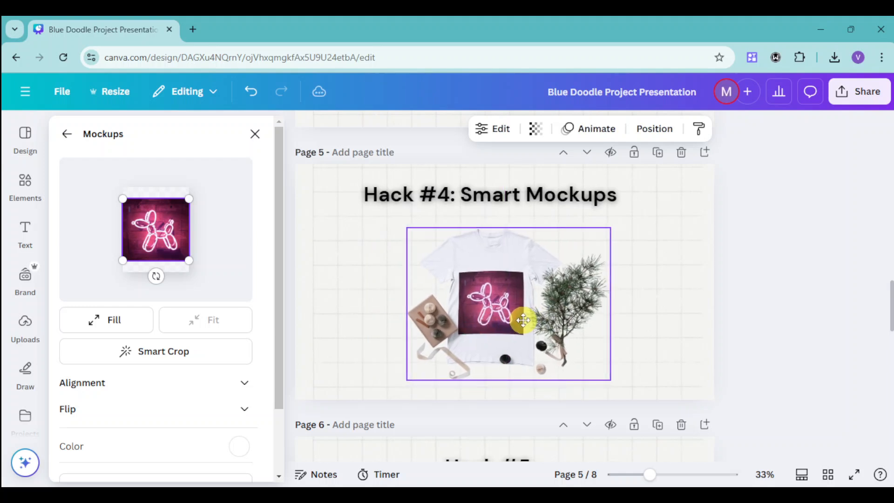
left_click(763, 340)
Complete the heading on page 6 so it reads "Hack #5: Clickable Link"
scroll(652, 326, "down", 5)
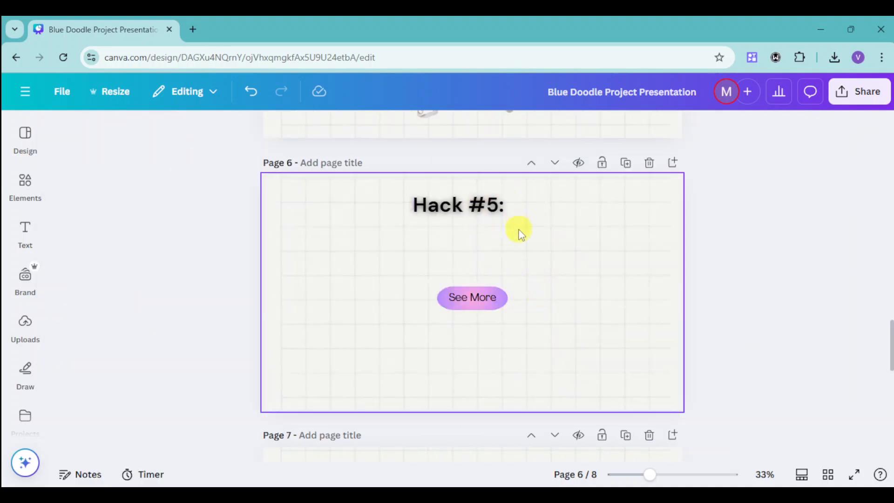
left_click(506, 210)
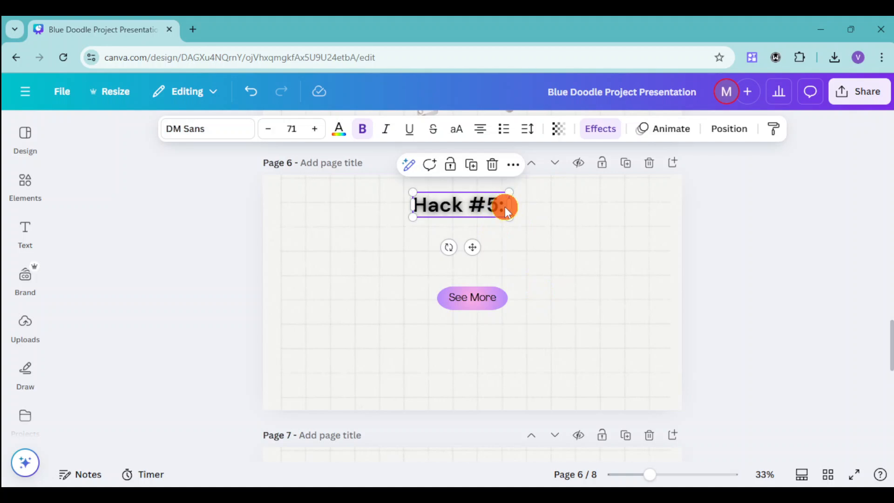
left_click(505, 207)
type("Clickanle")
key("BackSpace")
key("BackSpace")
type("ble Link")
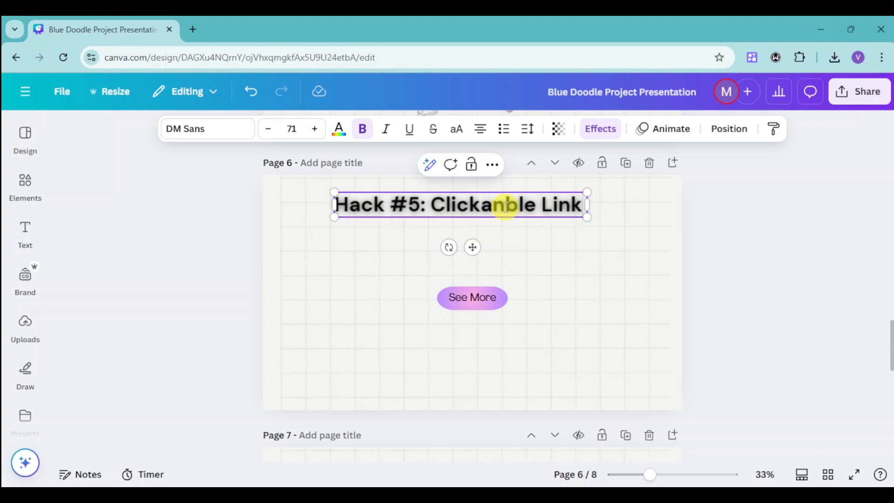
left_click(505, 206)
key("BackSpace")
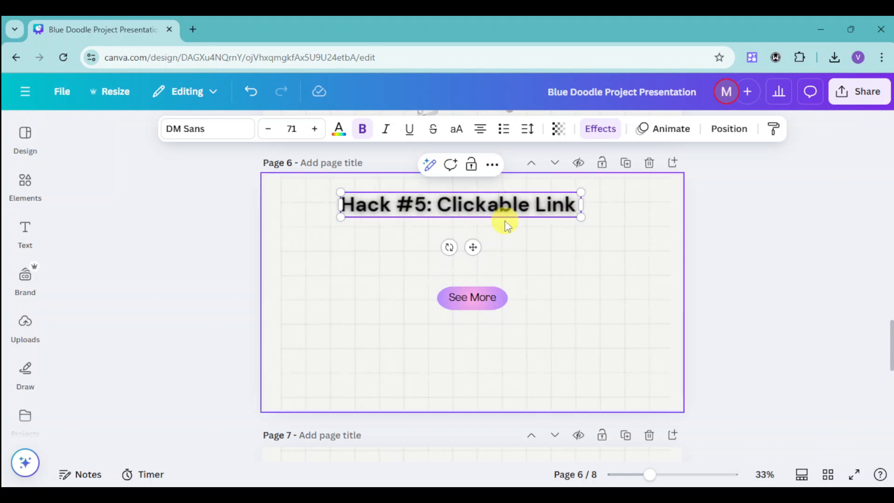
left_click(557, 315)
left_click(462, 299)
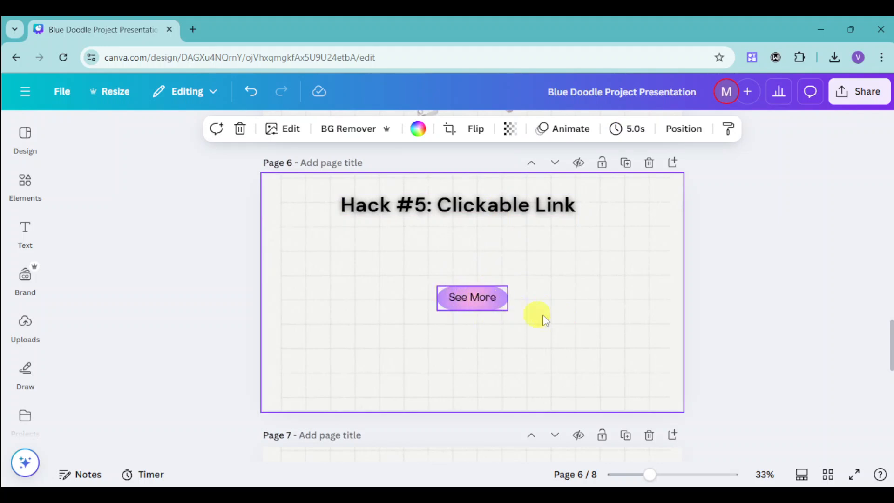
left_click(492, 305)
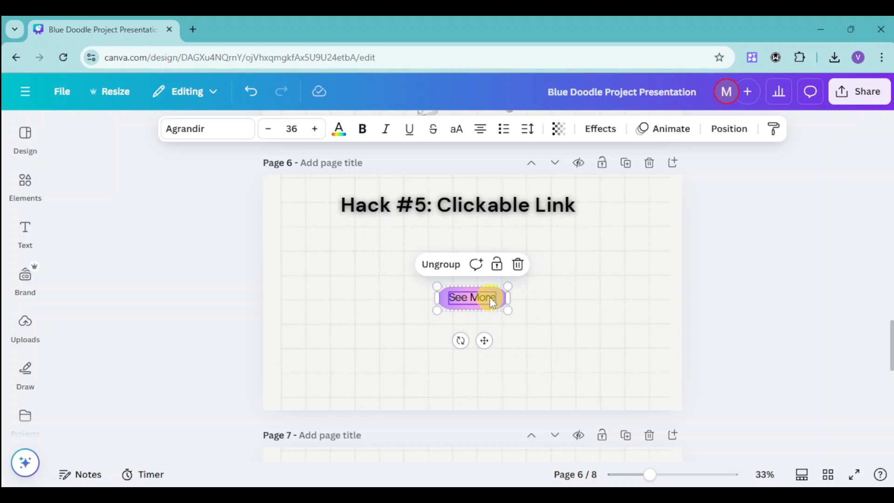
right_click(491, 303)
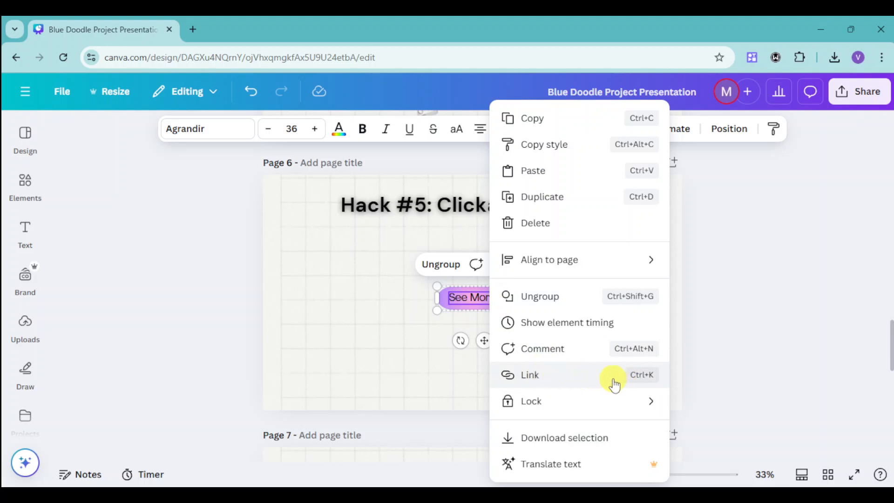
left_click(573, 376)
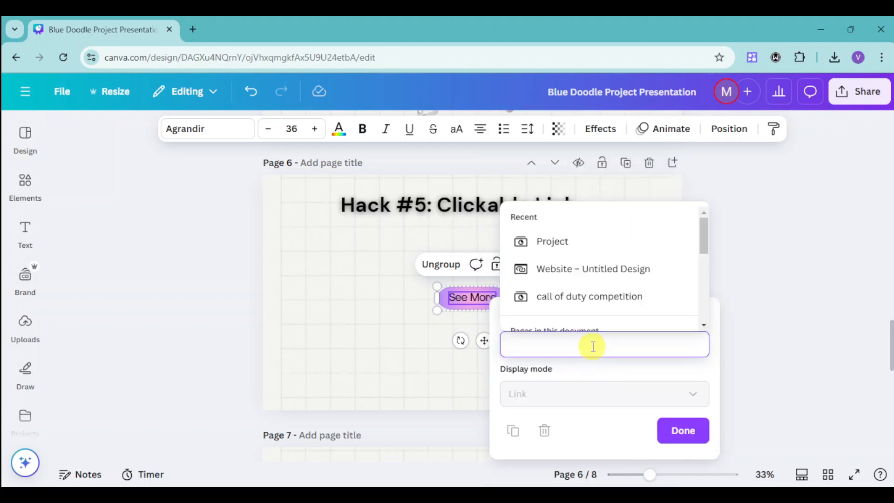
left_click(608, 364)
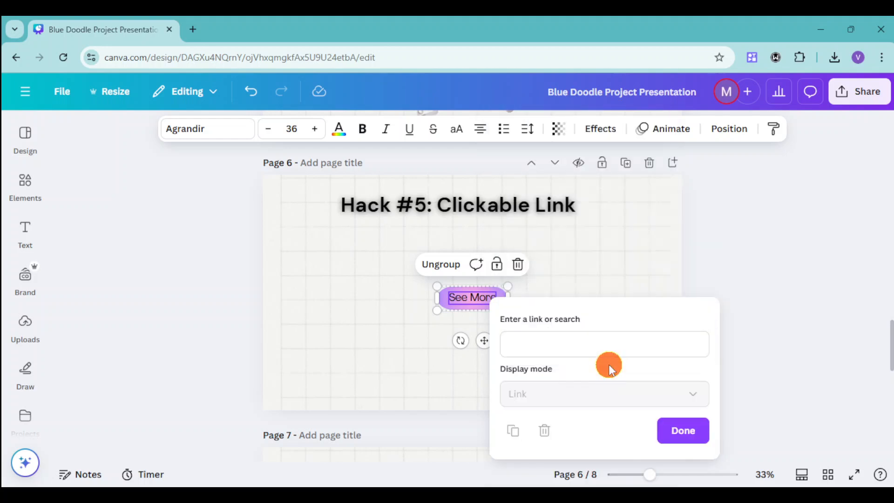
left_click(556, 344)
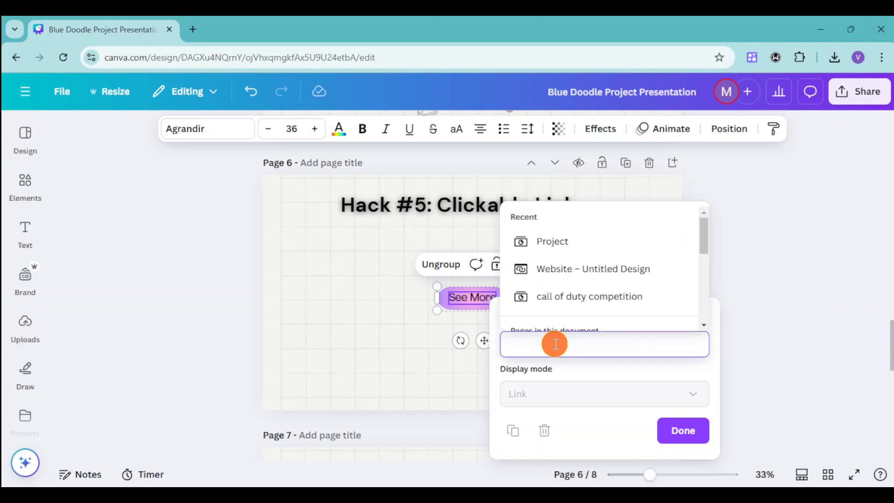
type("face")
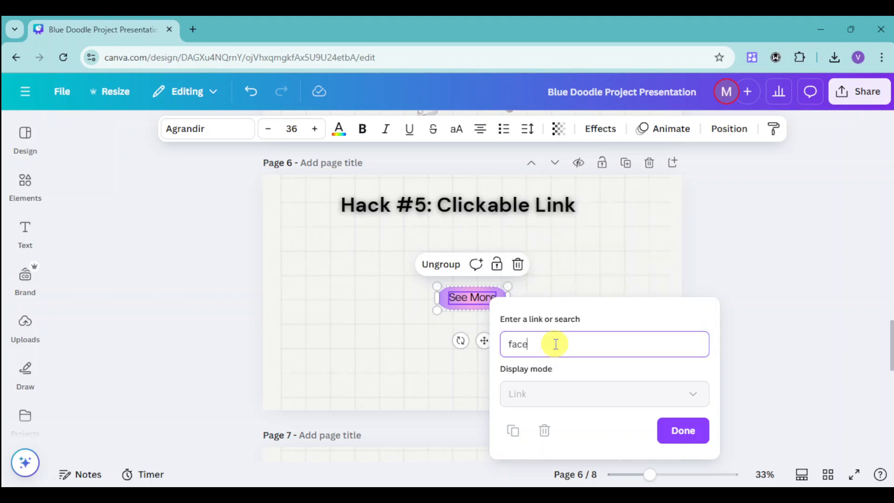
type("book.com")
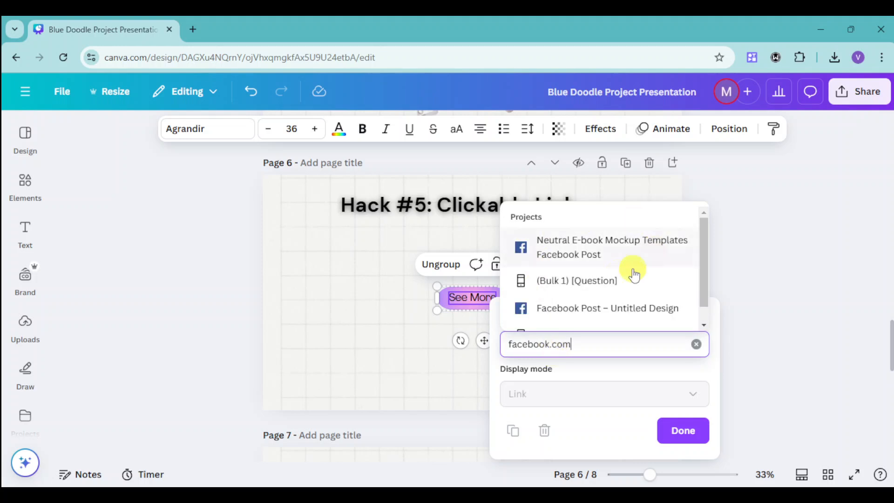
left_click(508, 344)
type("www")
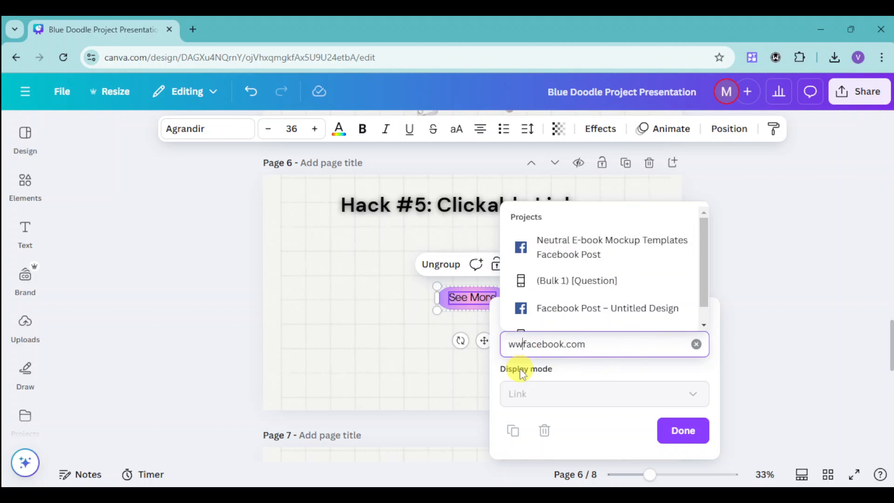
type(".")
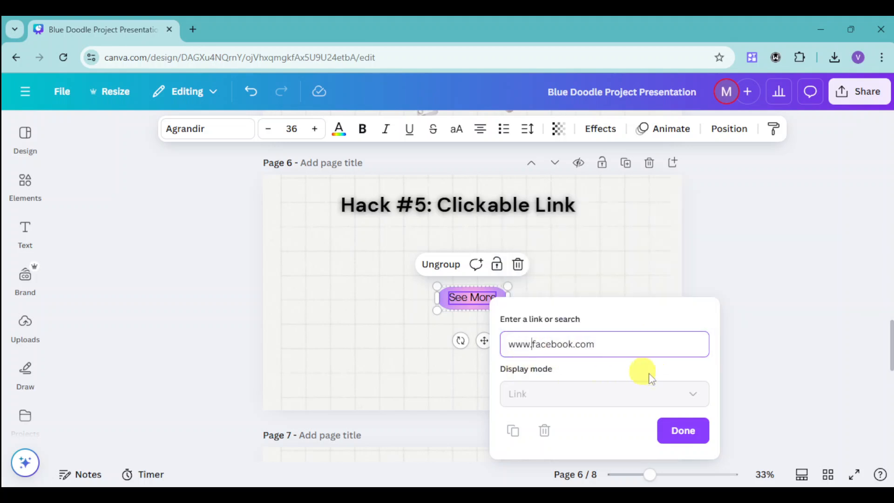
left_click(672, 440)
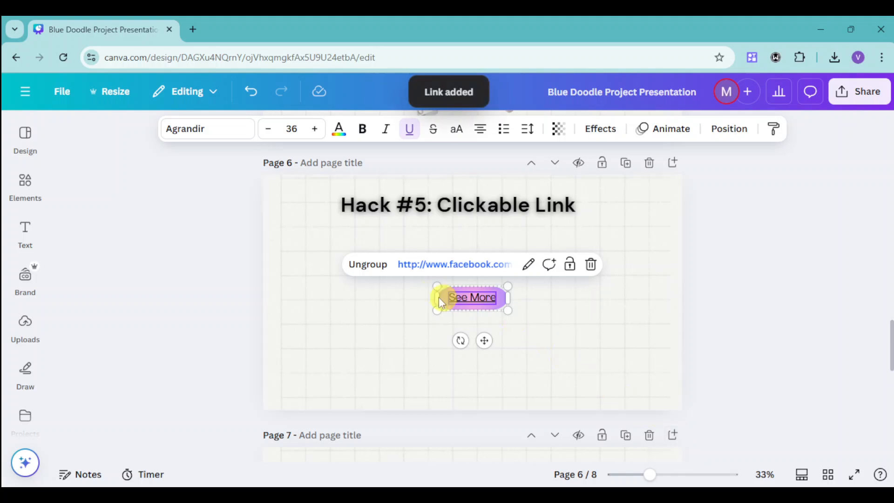
left_click(775, 370)
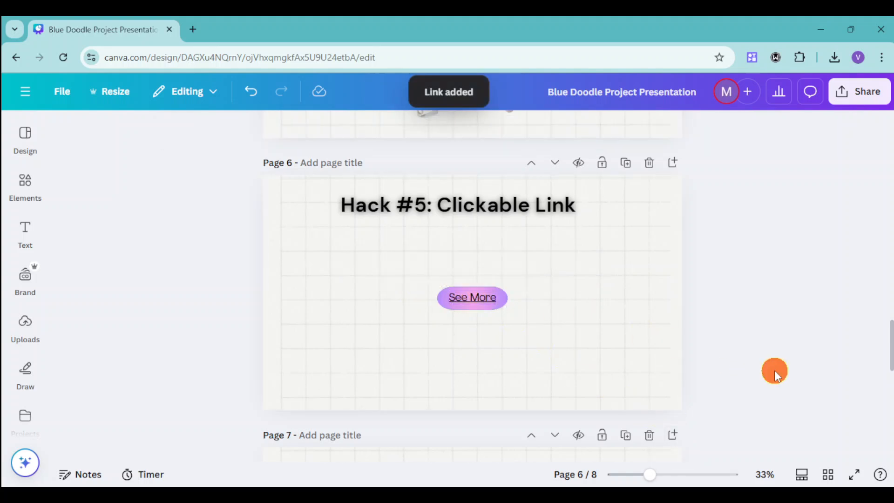
Test the link on the "See More" button by opening its web page, and return to the presentation
left_click(470, 296)
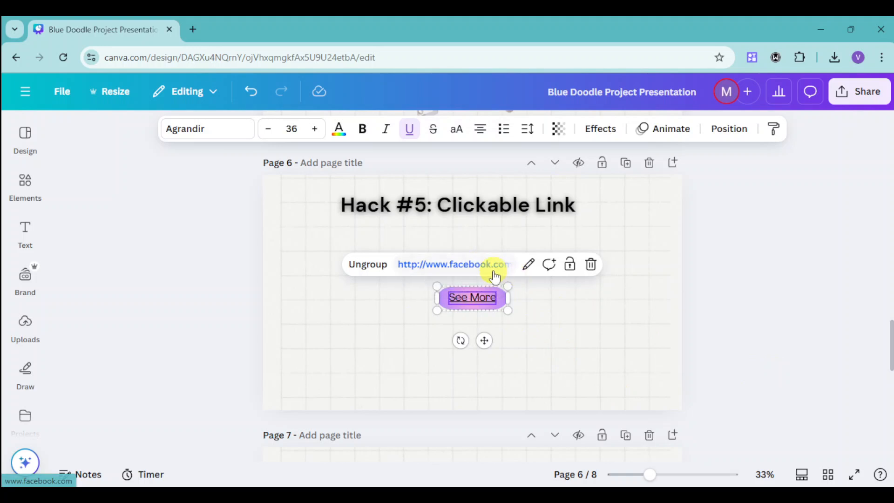
left_click(477, 265)
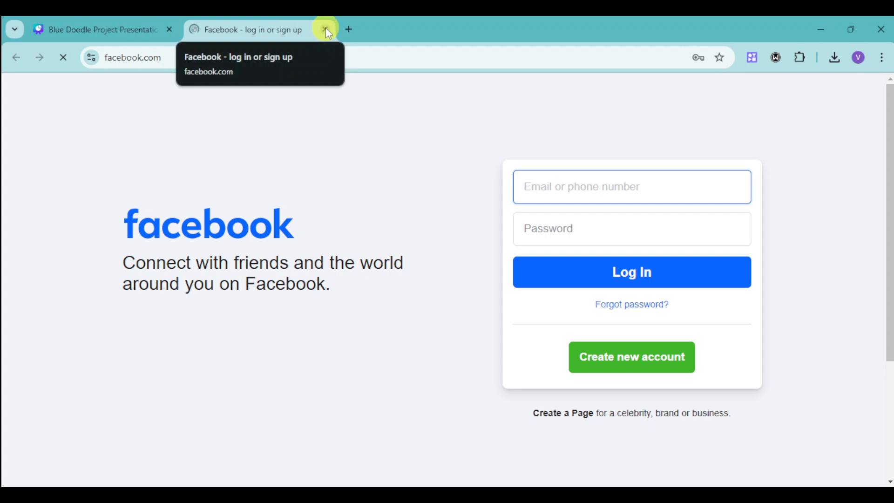
left_click(324, 30)
Complete the heading on page 7 so it reads "Hack #6: Create QR Codes", without a trailing blank line
scroll(600, 316, "down", 5)
left_click(615, 313)
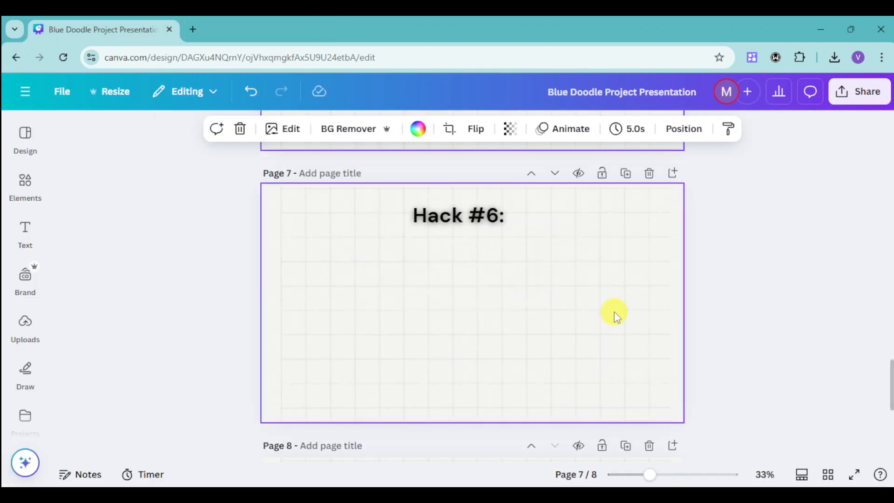
left_click(505, 215)
left_click(506, 219)
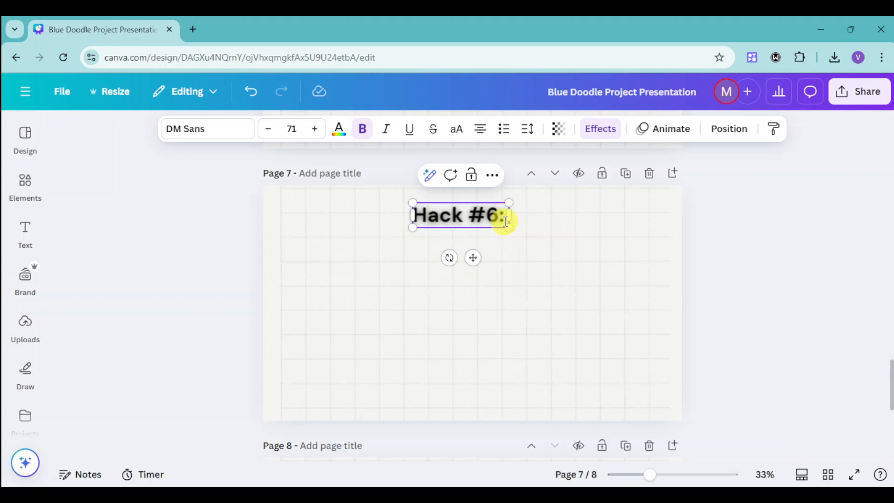
type("Create QR Codes")
left_click(540, 237)
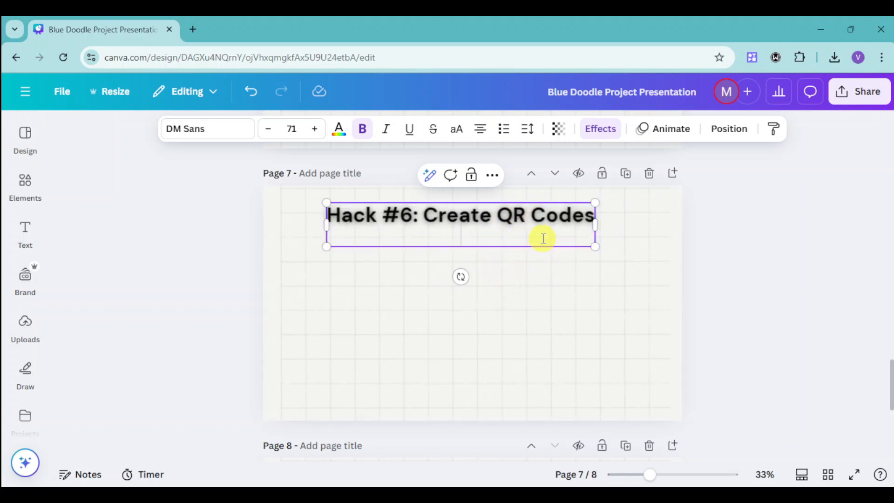
key("BackSpace")
left_click(550, 315)
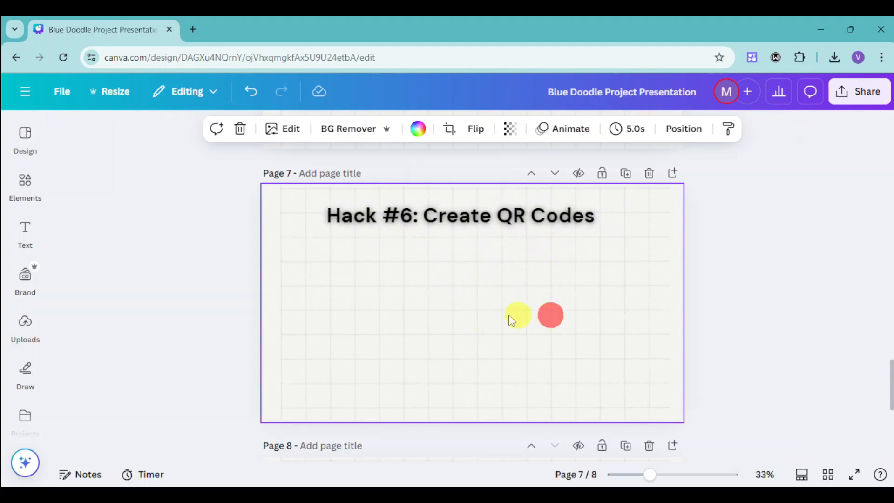
Search the Canva apps for "qr code" and open the QR code app made by Canva
left_click(16, 287)
scroll(15, 288, "down", 4)
left_click(21, 277)
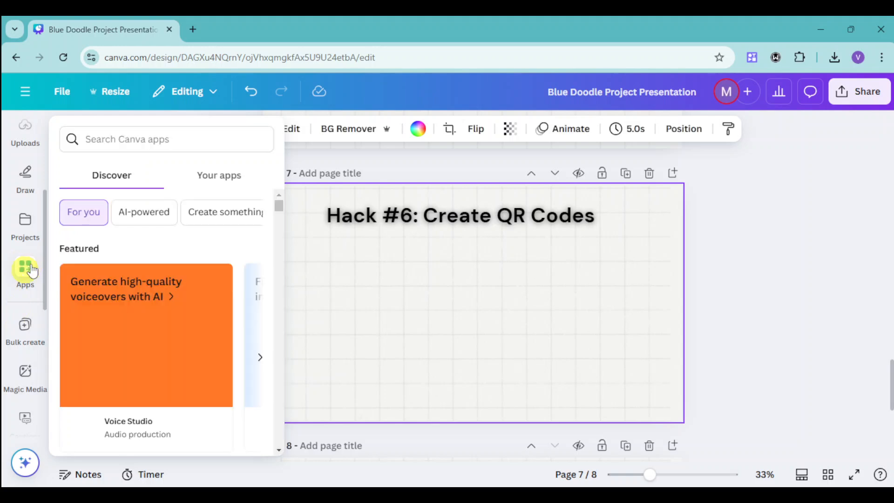
left_click(161, 134)
type("qr code")
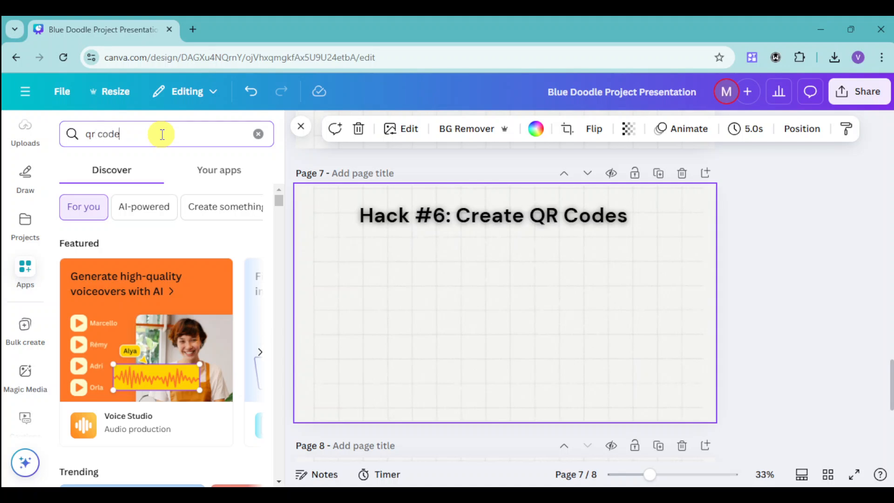
key("Return")
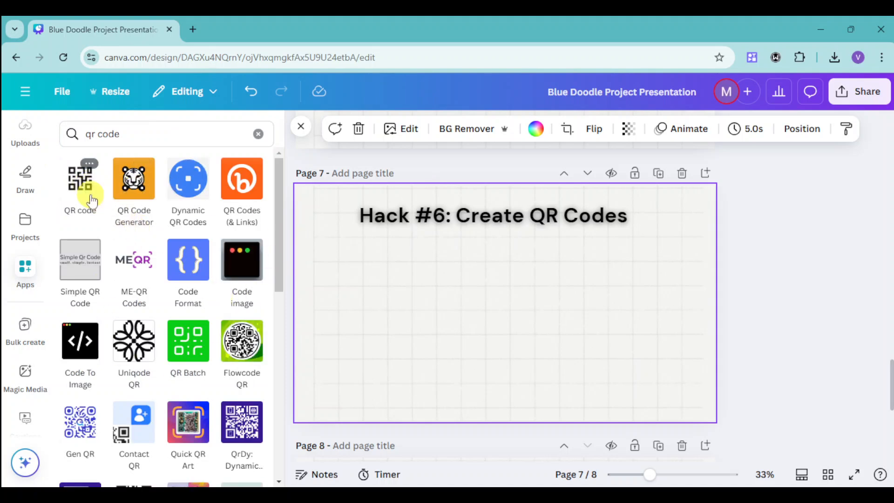
left_click(77, 181)
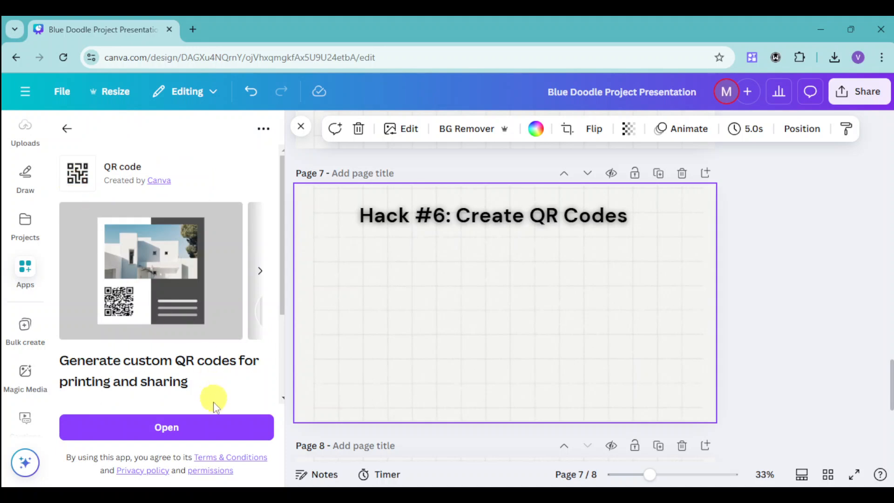
left_click(201, 427)
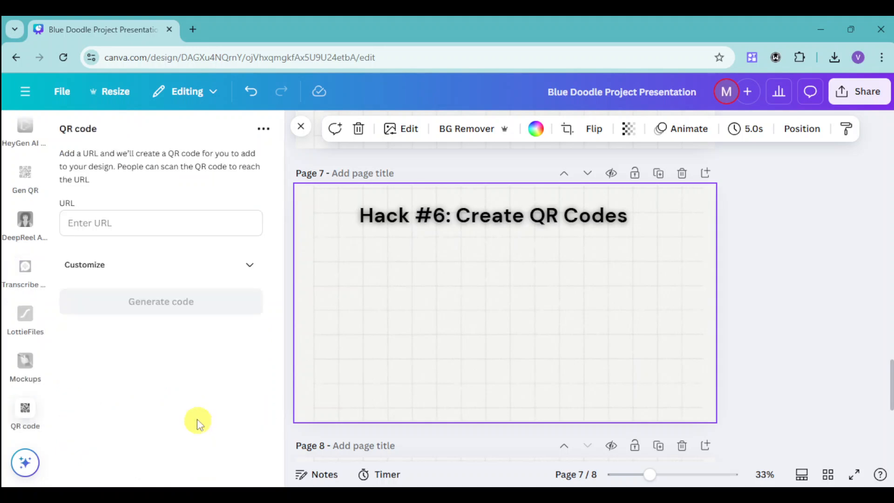
left_click(153, 221)
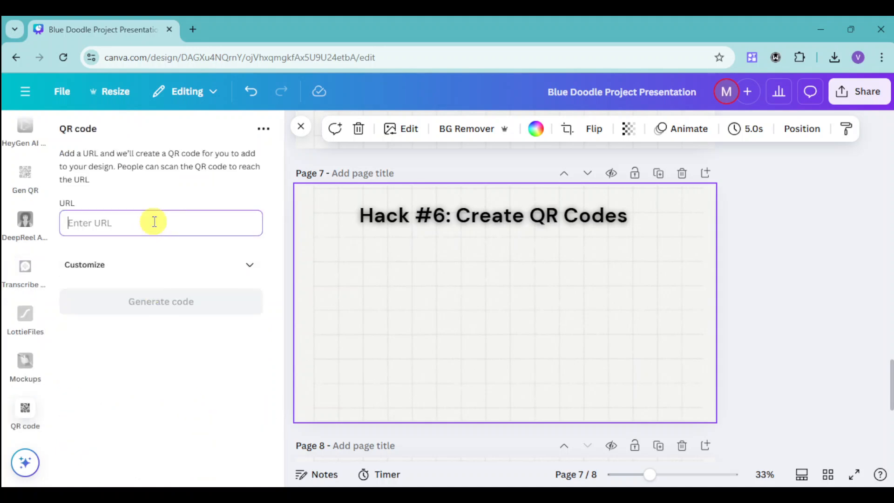
type("www.facebook.com")
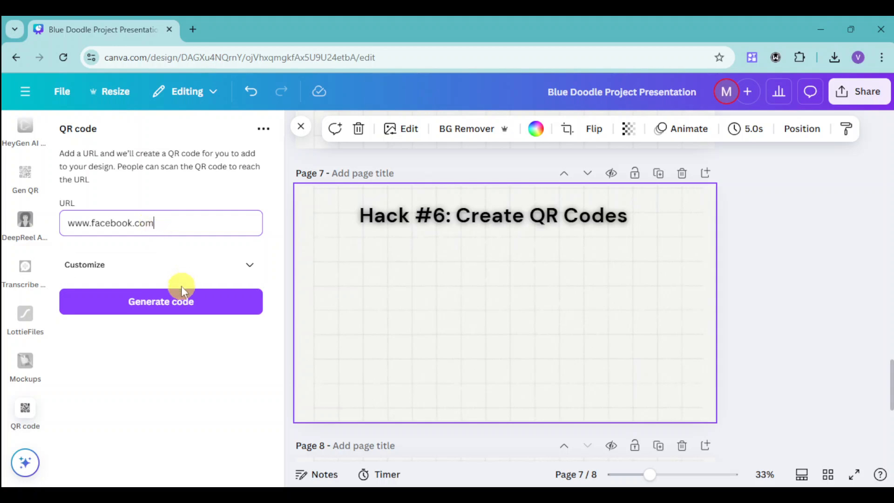
left_click(252, 266)
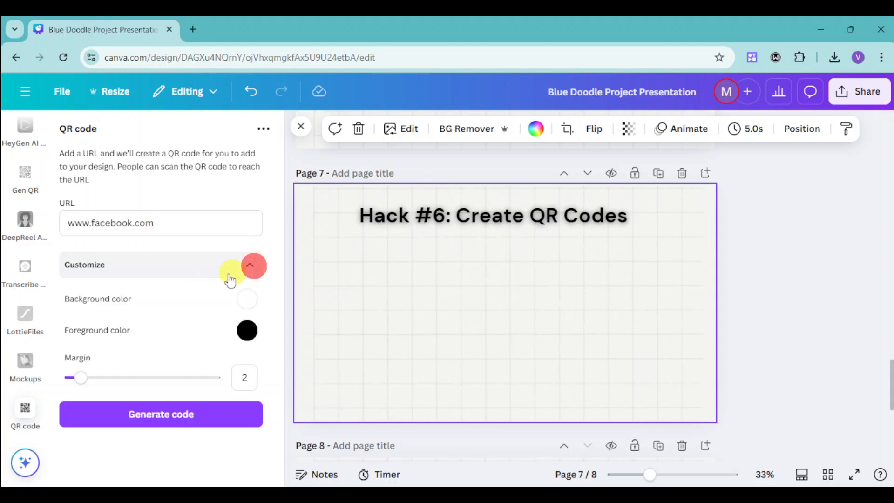
left_click(245, 331)
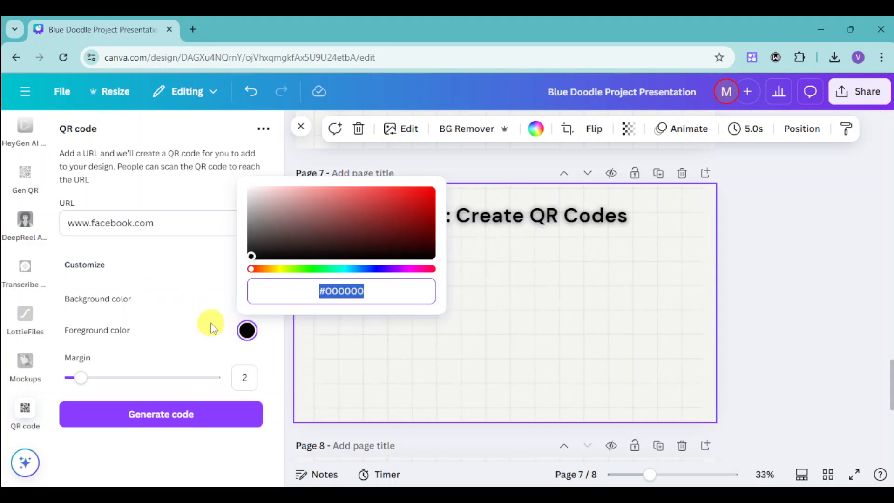
left_click(403, 269)
mouse_move(410, 274)
left_mouse_down()
mouse_move(399, 270)
mouse_move(424, 270)
left_mouse_up()
left_click(366, 206)
left_click_drag(368, 212, 321, 182)
Generate the QR code, enlarge it and centre it beneath the heading on page 7
left_click(162, 420)
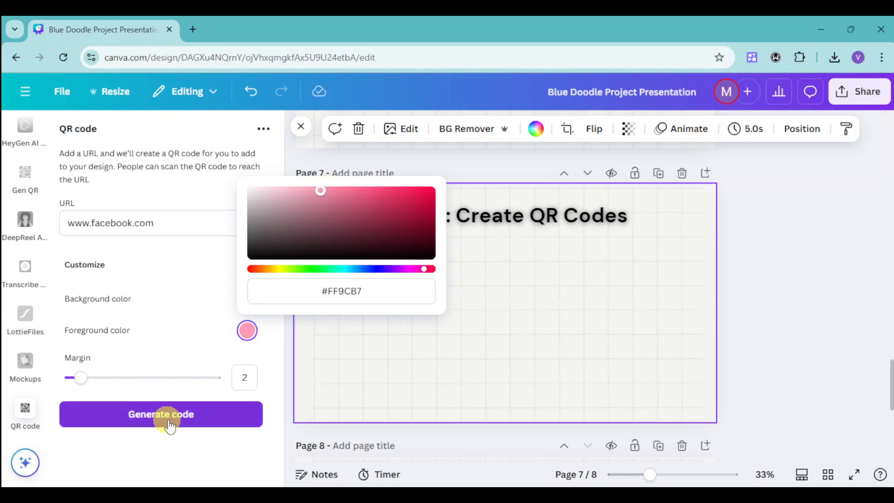
left_click(173, 419)
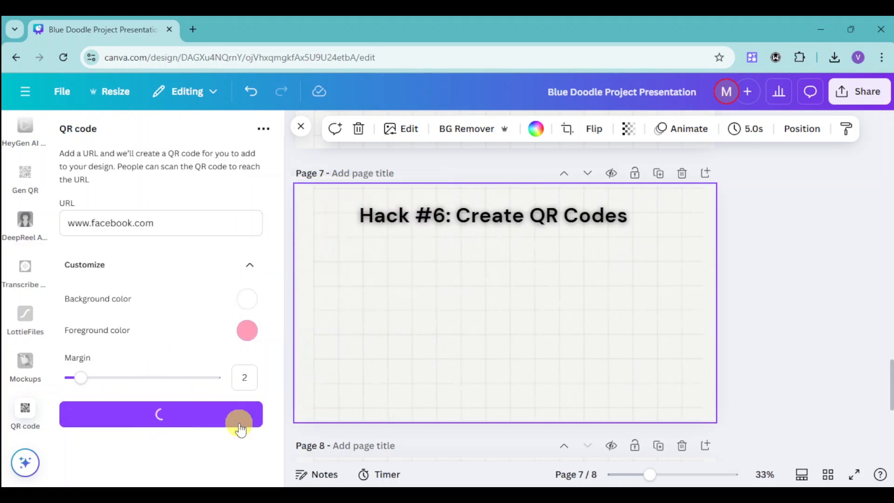
left_click_drag(457, 350, 424, 375)
left_click_drag(489, 343, 514, 336)
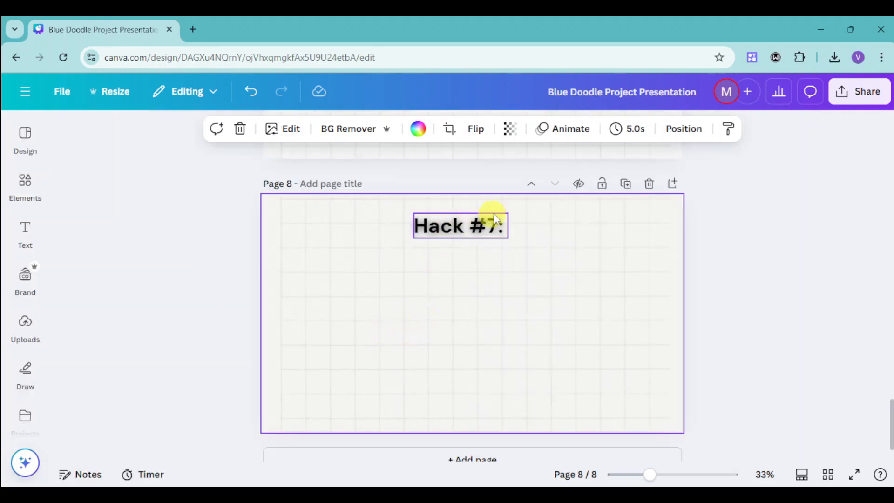
Complete the heading on page 8 so it reads "Hack #7: Use Collections for Consistency", without a trailing blank line
left_click(504, 227)
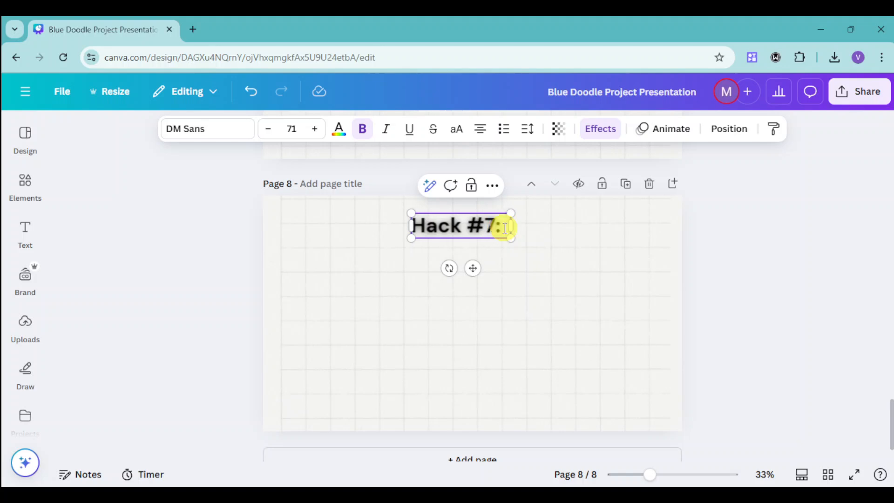
type("Hack #7: Use Collections for Consistency")
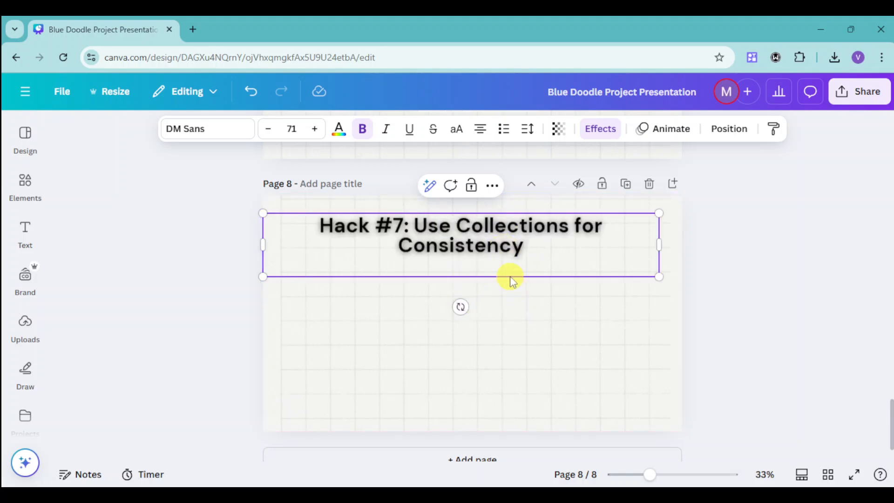
key("BackSpace")
left_click(531, 313)
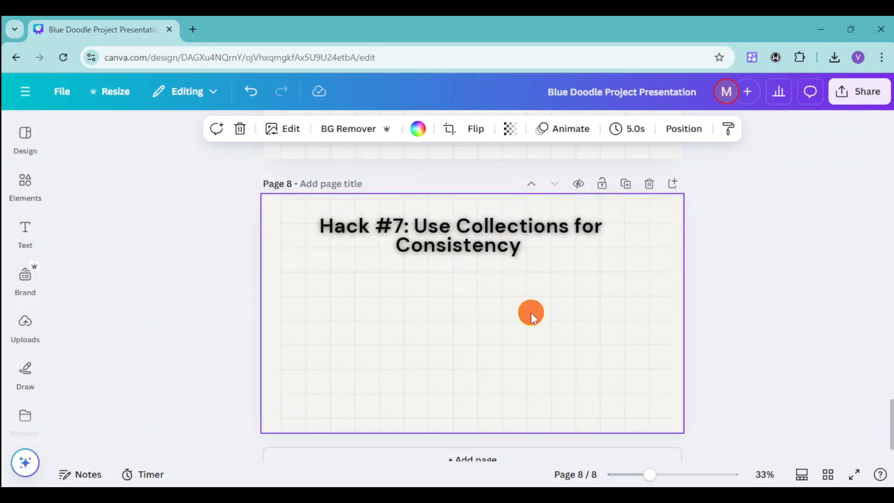
Insert the wavy pastel rainbow graphic from the "pastel" results on page 8 and place it at the page's left edge
left_click(26, 191)
left_click(86, 257)
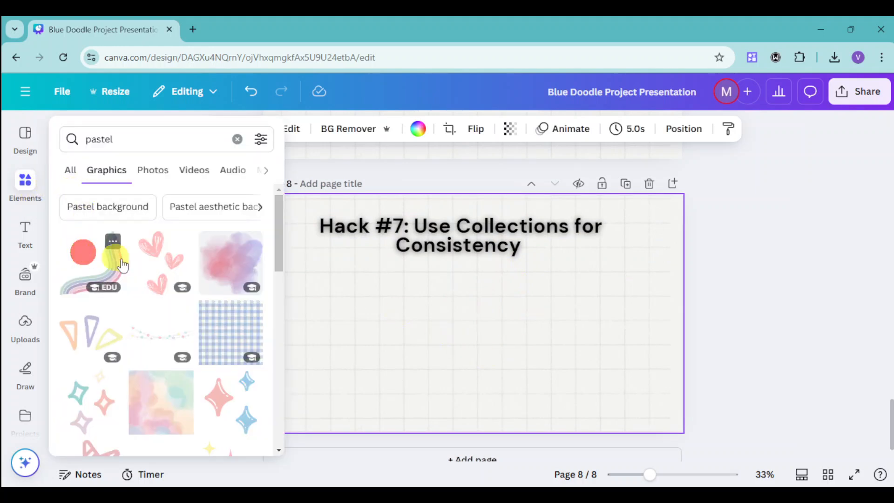
left_click_drag(482, 339, 318, 332)
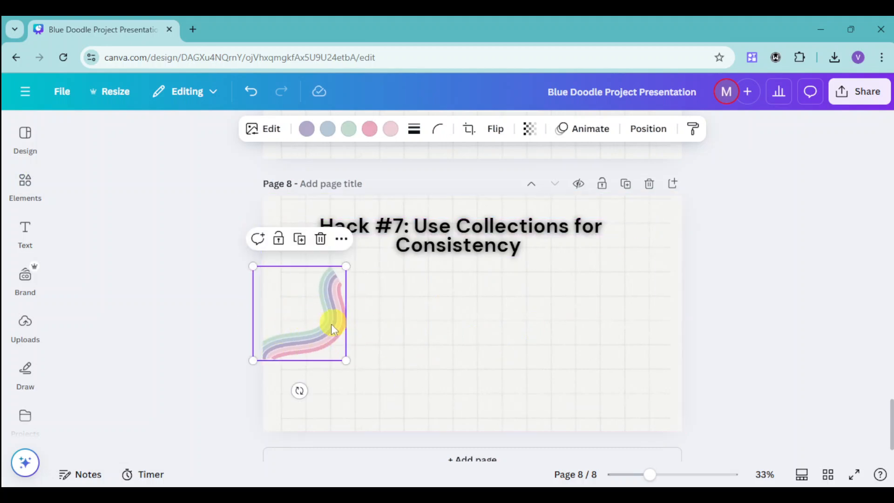
Open the full element collection by the creator of the pastel rainbow graphic, starting from that graphic's details in the "pastel" results
left_click(33, 186)
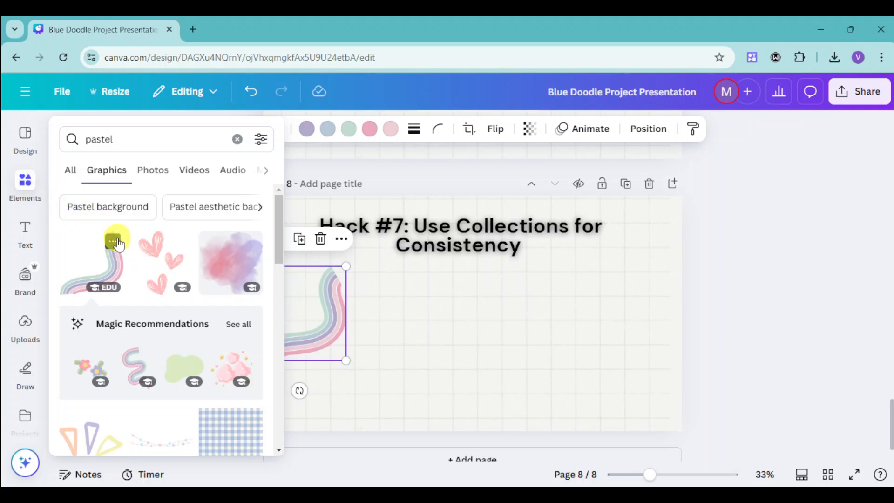
left_click(112, 242)
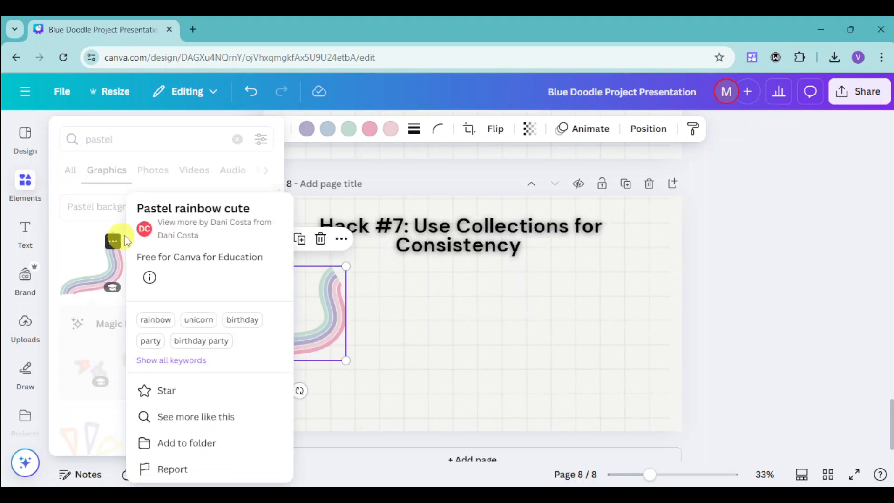
left_click(208, 228)
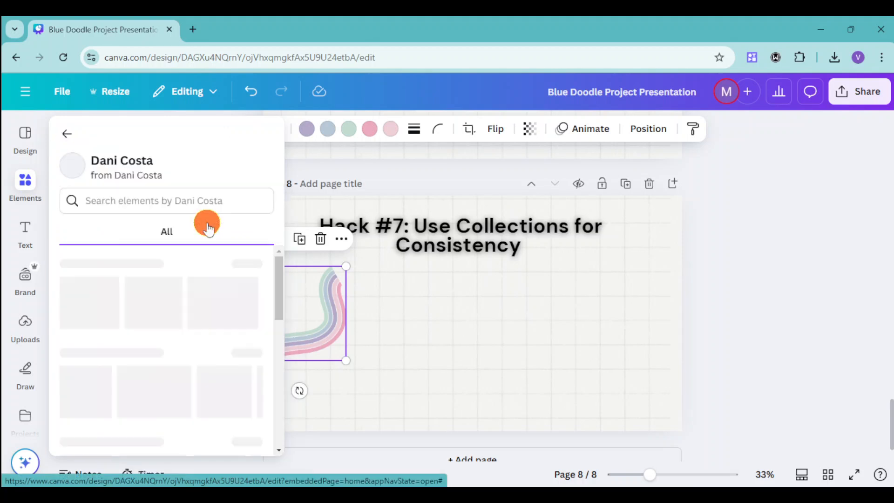
Insert the purple-to-peach four-circle palette and the black outlined heart from the creator's collection, moving the heart to page 8's lower-right corner
scroll(223, 359, "down", 6)
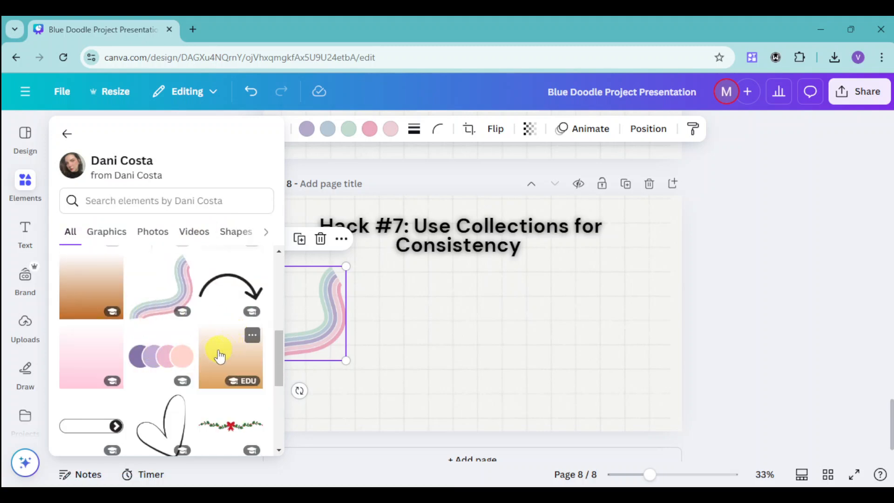
left_click(159, 356)
left_click(161, 421)
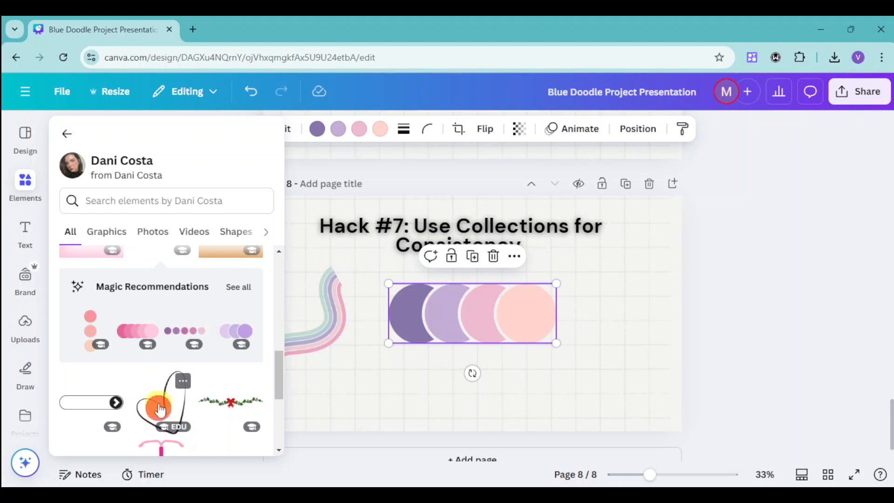
scroll(160, 359, "down", 6)
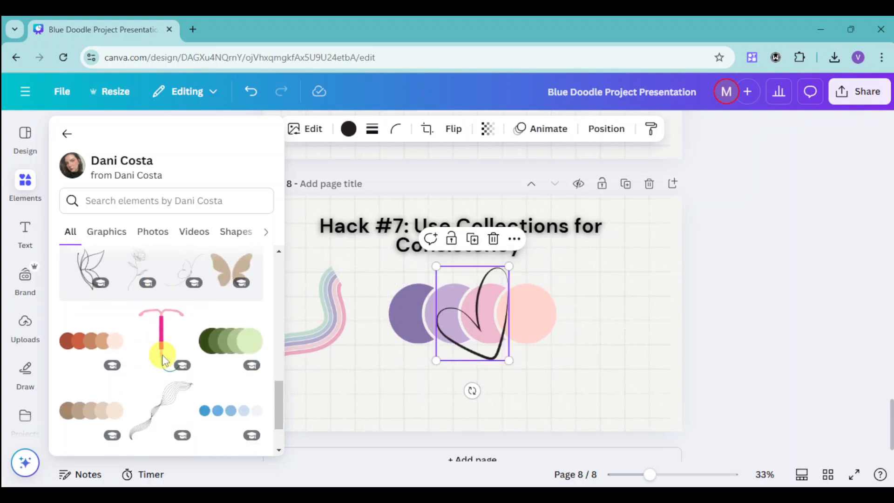
scroll(196, 370, "down", 5)
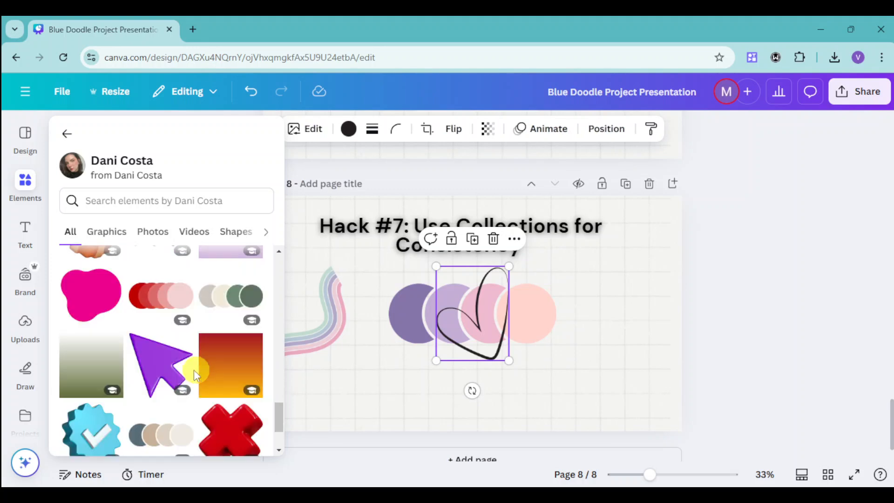
scroll(191, 369, "down", 2)
left_click_drag(492, 340, 670, 397)
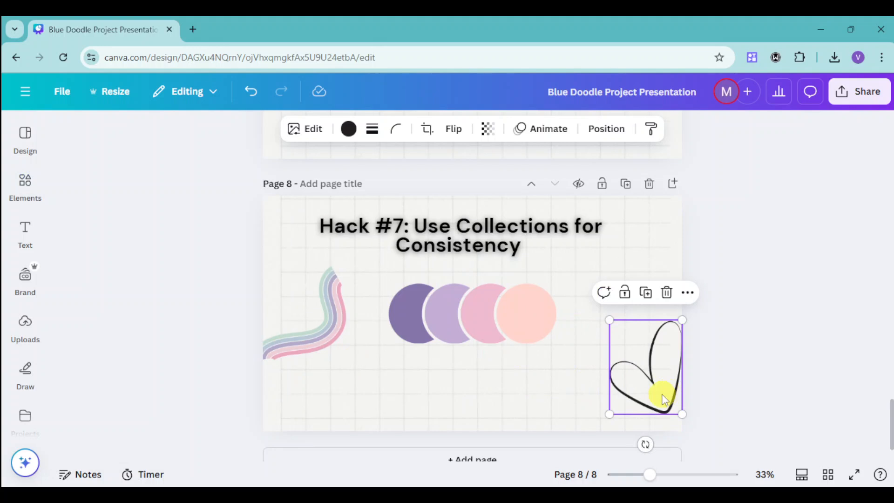